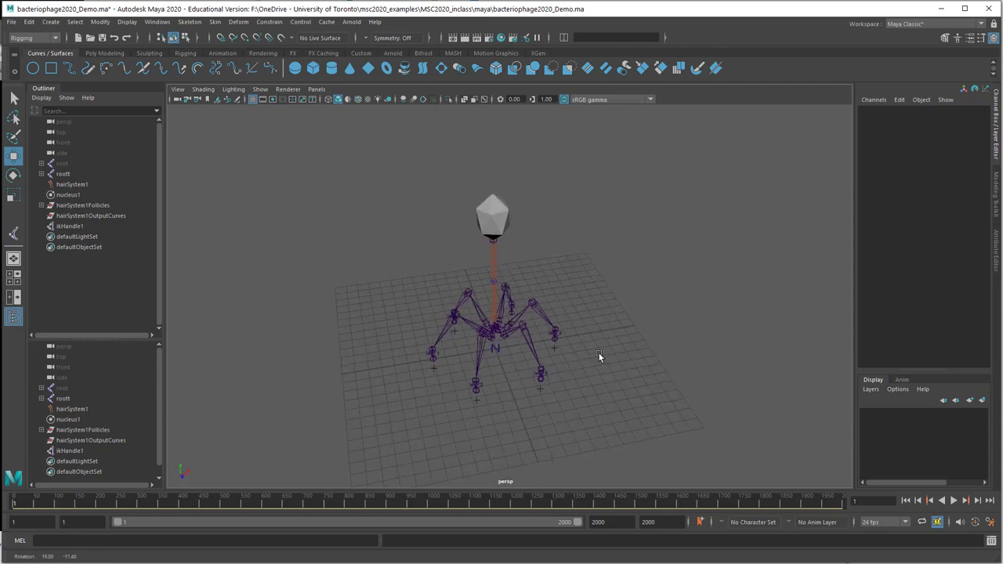
# Create a NURBS circle at the origin and scale it uniformly to about 9.89 so it surrounds the bacteriophage's legs.
pyautogui.moveTo(599, 354)
pyautogui.keyDown('alt'); pyautogui.mouseDown()
pyautogui.moveTo(574, 324)
pyautogui.moveTo(510, 326)
pyautogui.moveTo(648, 352)
pyautogui.moveTo(595, 338)
pyautogui.mouseUp(); pyautogui.keyUp('alt')
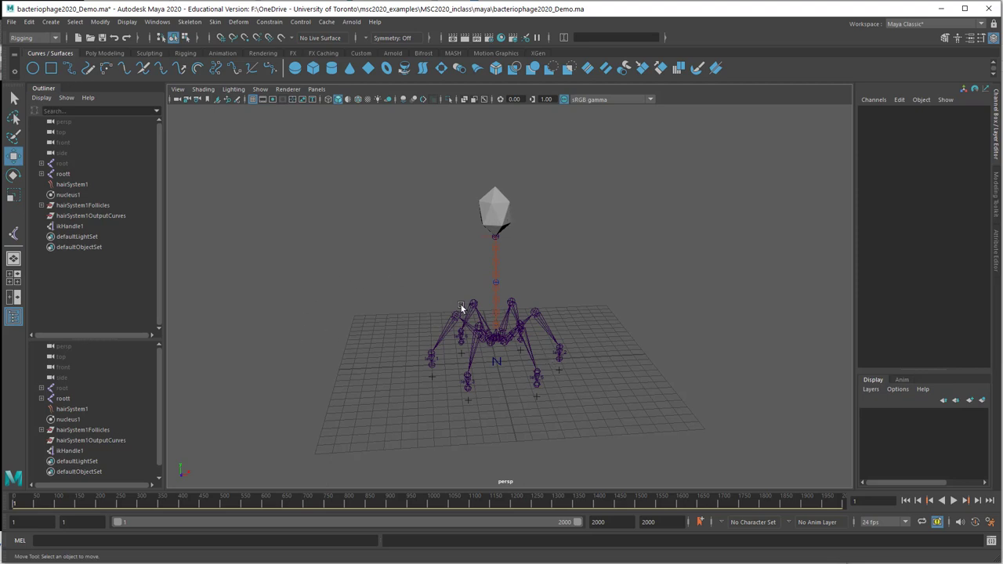
pyautogui.moveTo(409, 336)
pyautogui.keyDown('alt'); pyautogui.mouseDown()
pyautogui.moveTo(444, 381)
pyautogui.moveTo(438, 365)
pyautogui.moveTo(365, 331)
pyautogui.moveTo(406, 345)
pyautogui.mouseUp(); pyautogui.keyUp('alt')
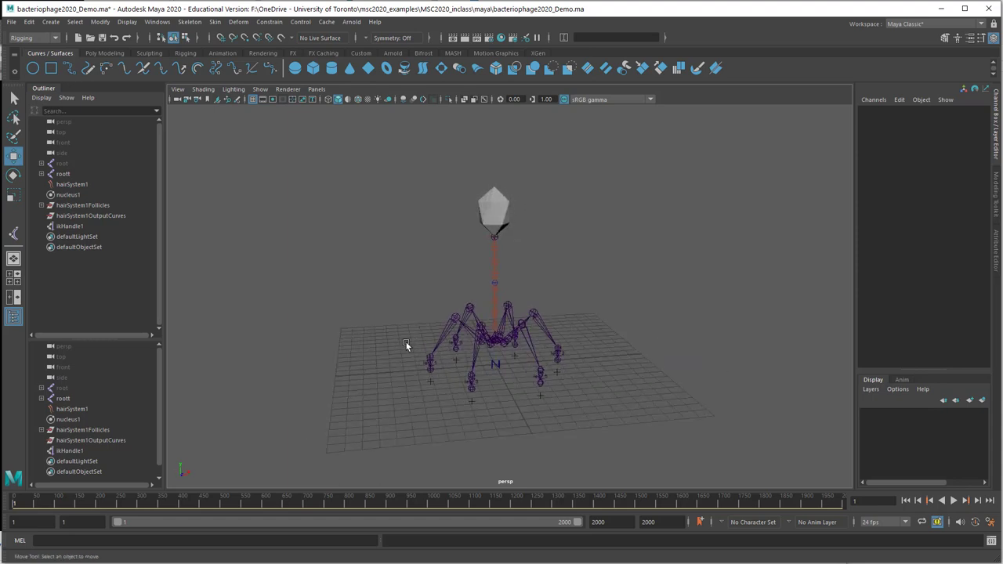
pyautogui.keyDown('alt'); pyautogui.moveTo(394, 339); pyautogui.dragTo(518, 319, button='right'); pyautogui.keyUp('alt')
pyautogui.click(33, 68)
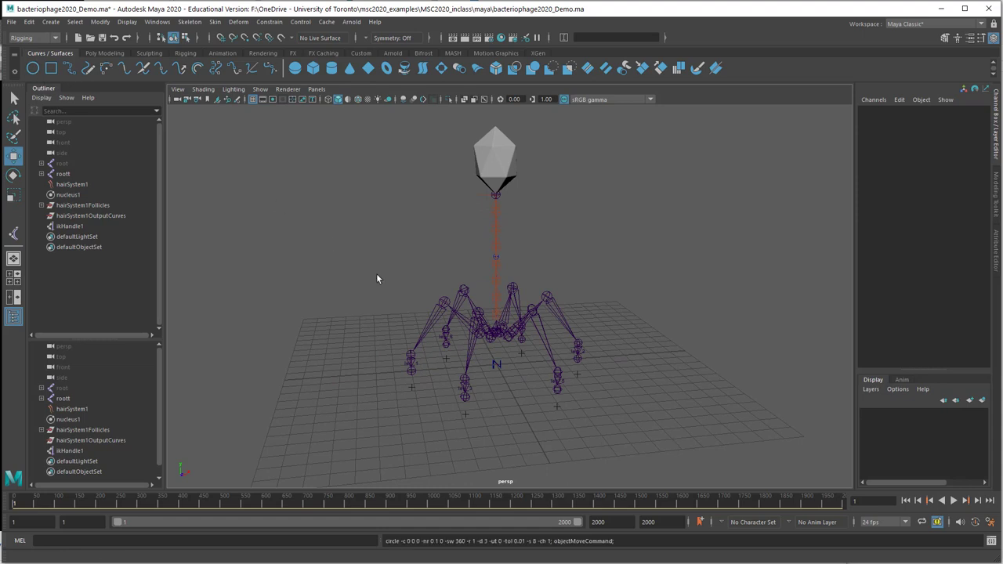
pyautogui.press('r')
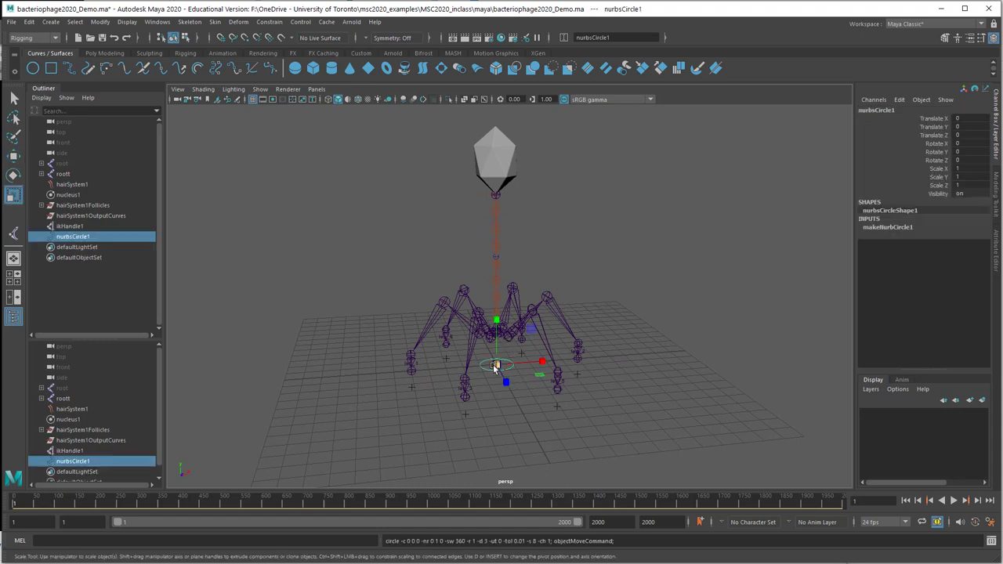
pyautogui.moveTo(497, 365); pyautogui.dragTo(729, 379)
pyautogui.keyDown('alt'); pyautogui.moveTo(729, 378); pyautogui.dragTo(593, 391, button='right'); pyautogui.keyUp('alt')
pyautogui.keyDown('alt'); pyautogui.moveTo(593, 390); pyautogui.dragTo(594, 406); pyautogui.keyUp('alt')
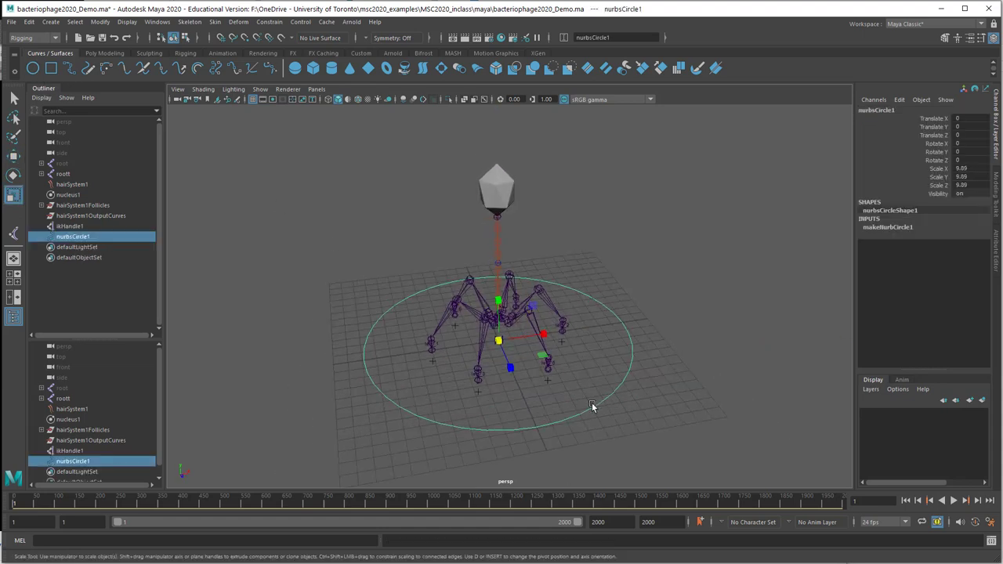
# Scale the circle's four alternate control vertices inward into a four-pointed star, and scale the whole curve to about 18.4.
pyautogui.moveTo(593, 407); pyautogui.dragTo(466, 405, button='right')
pyautogui.moveTo(337, 355); pyautogui.dragTo(366, 374)
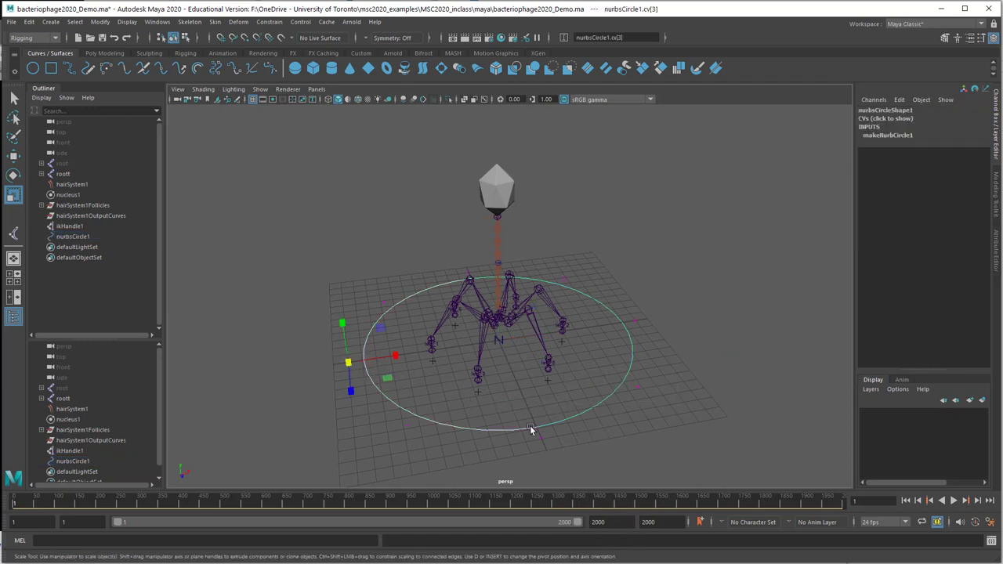
pyautogui.keyDown('shift'); pyautogui.moveTo(551, 428); pyautogui.dragTo(532, 463); pyautogui.keyUp('shift')
pyautogui.keyDown('shift'); pyautogui.moveTo(649, 326); pyautogui.dragTo(618, 316); pyautogui.keyUp('shift')
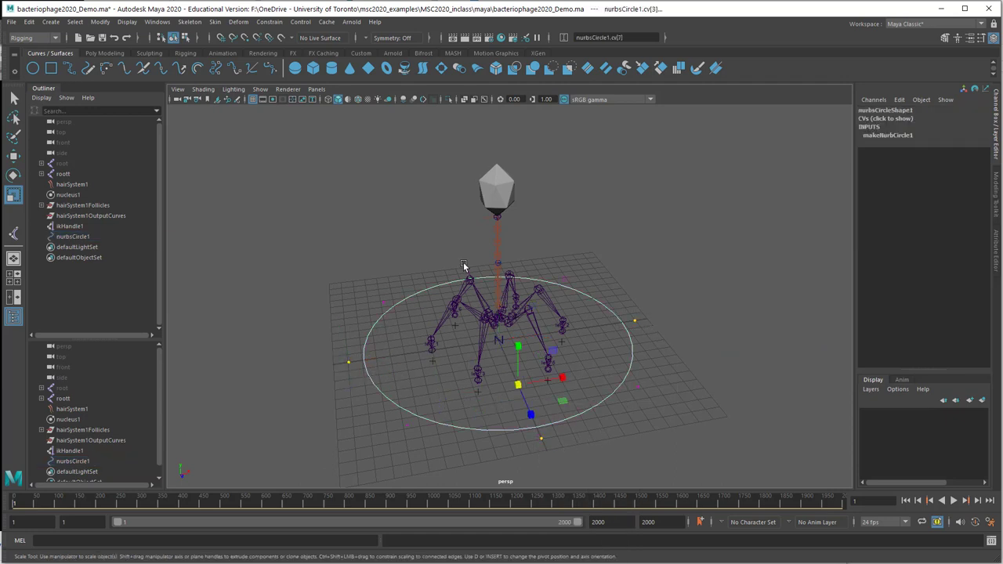
pyautogui.keyDown('alt'); pyautogui.moveTo(450, 265); pyautogui.dragTo(494, 278); pyautogui.keyUp('alt')
pyautogui.keyDown('shift'); pyautogui.moveTo(395, 266); pyautogui.dragTo(418, 288); pyautogui.keyUp('shift')
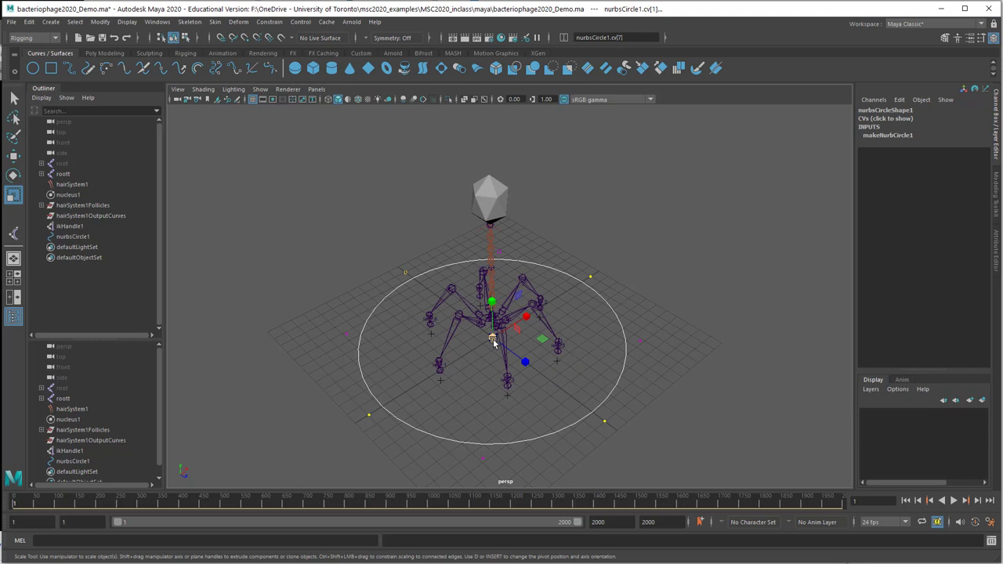
pyautogui.moveTo(493, 339); pyautogui.dragTo(312, 359)
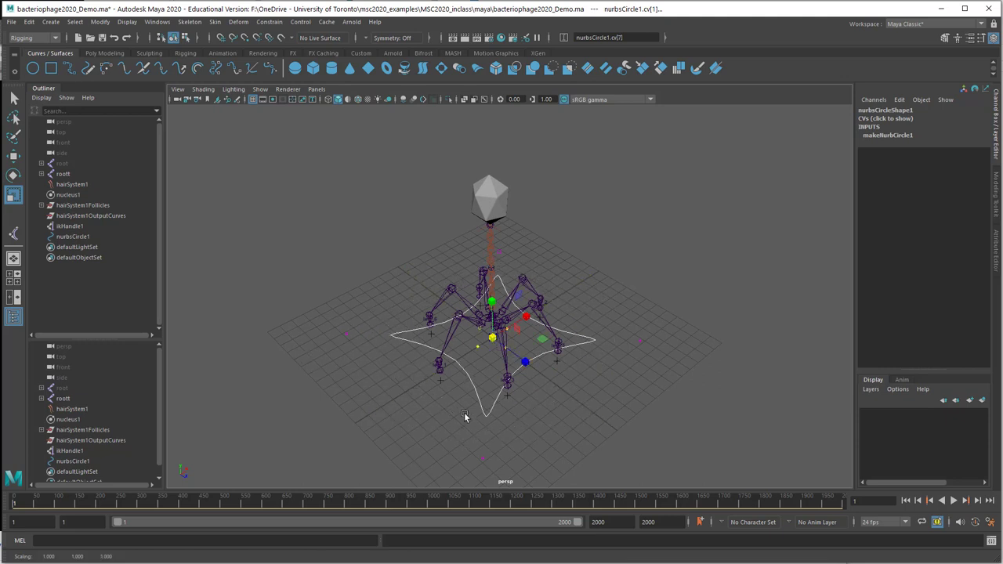
pyautogui.moveTo(486, 417); pyautogui.dragTo(553, 385, button='right')
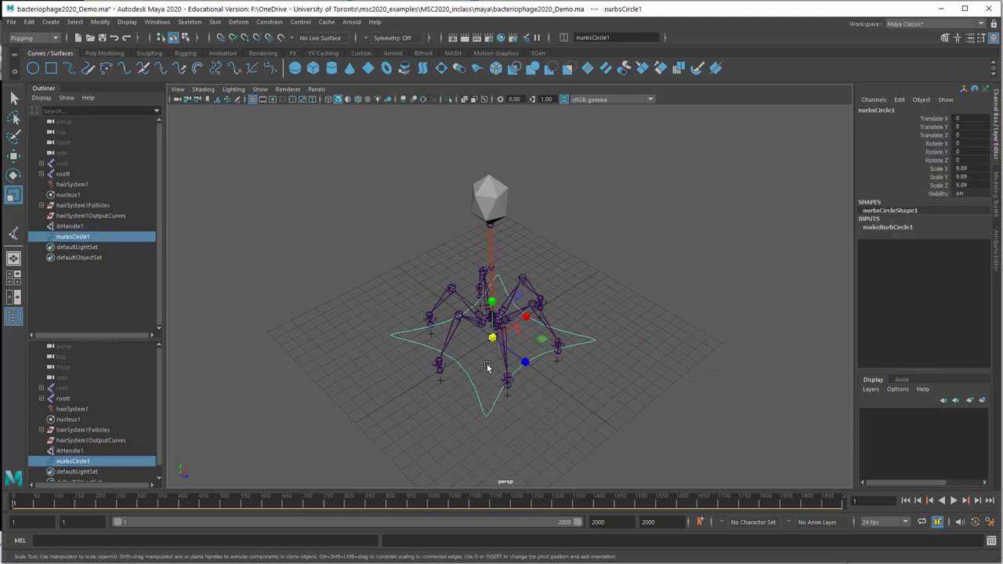
pyautogui.moveTo(491, 340); pyautogui.dragTo(617, 316)
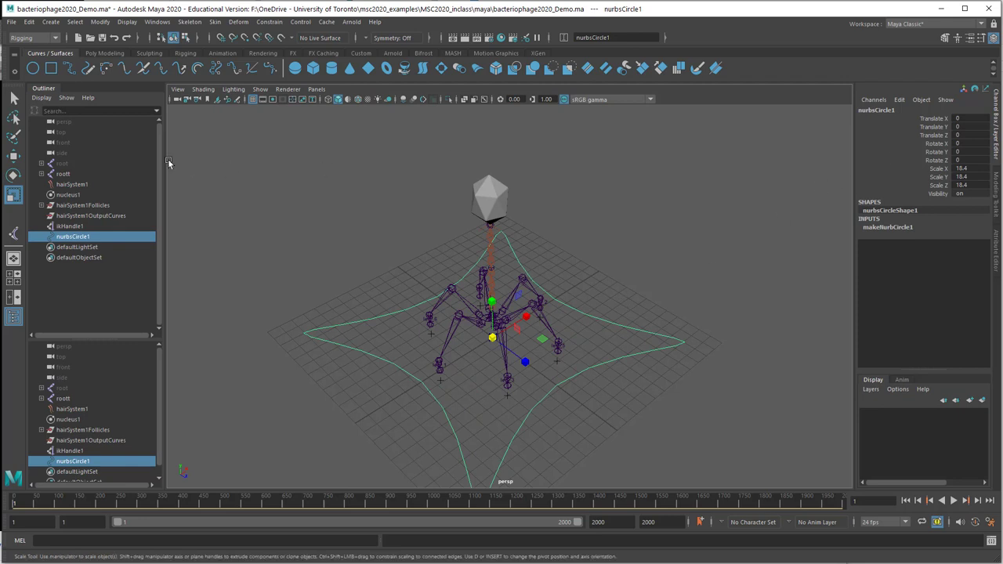
# Freeze the star curve's transformations and delete its construction history.
pyautogui.click(361, 53)
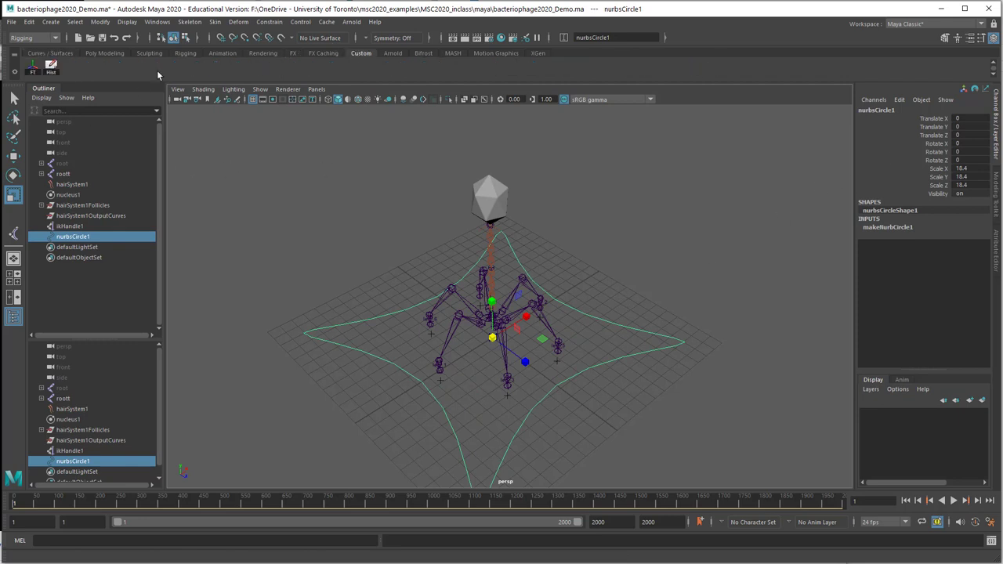
pyautogui.click(32, 66)
pyautogui.click(51, 67)
# Rename the star curve as MSTR_CTRL.
pyautogui.doubleClick(898, 111)
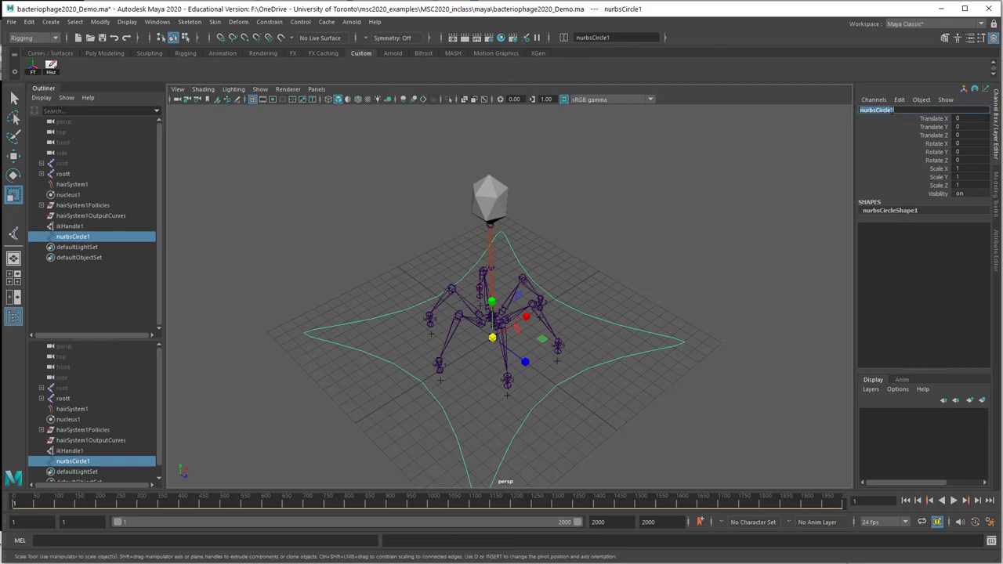
pyautogui.write('MSTR_CTR')
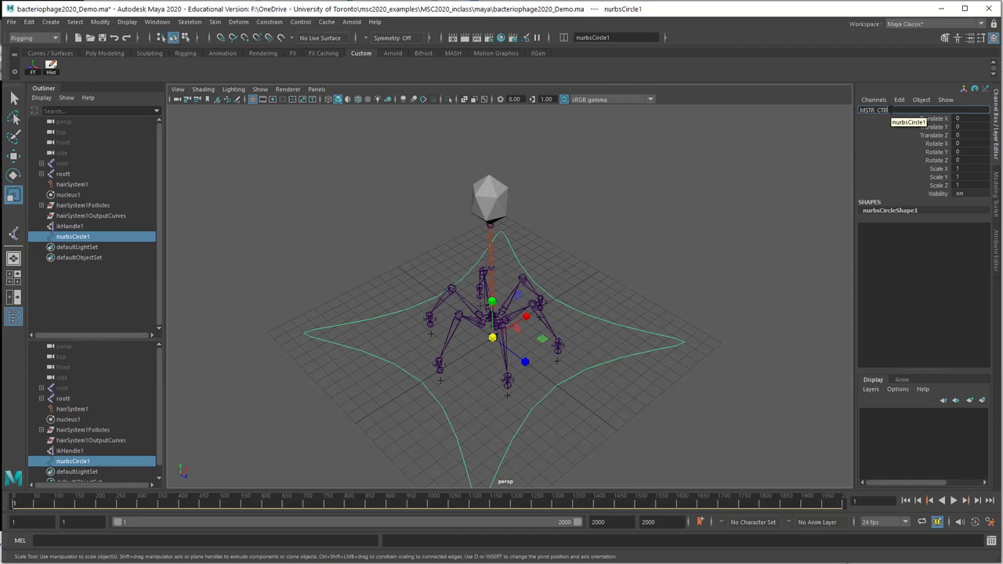
pyautogui.write('L')
pyautogui.press('Return')
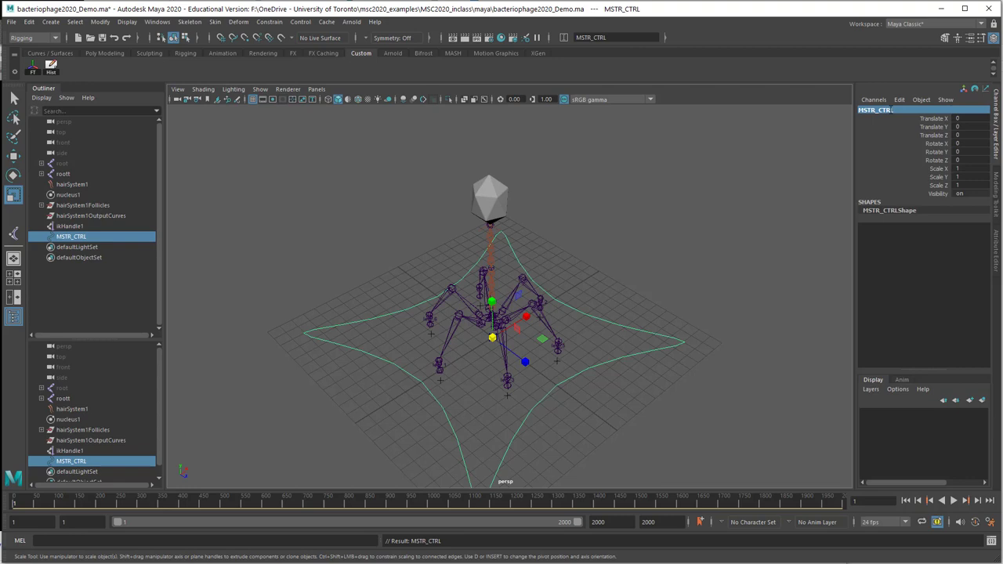
# Inspect the leg and spine joints up close, and switch to the Maya window with the reference scene bacteriophage2020_2.ma.
pyautogui.keyDown('alt'); pyautogui.moveTo(631, 367); pyautogui.dragTo(666, 350); pyautogui.keyUp('alt')
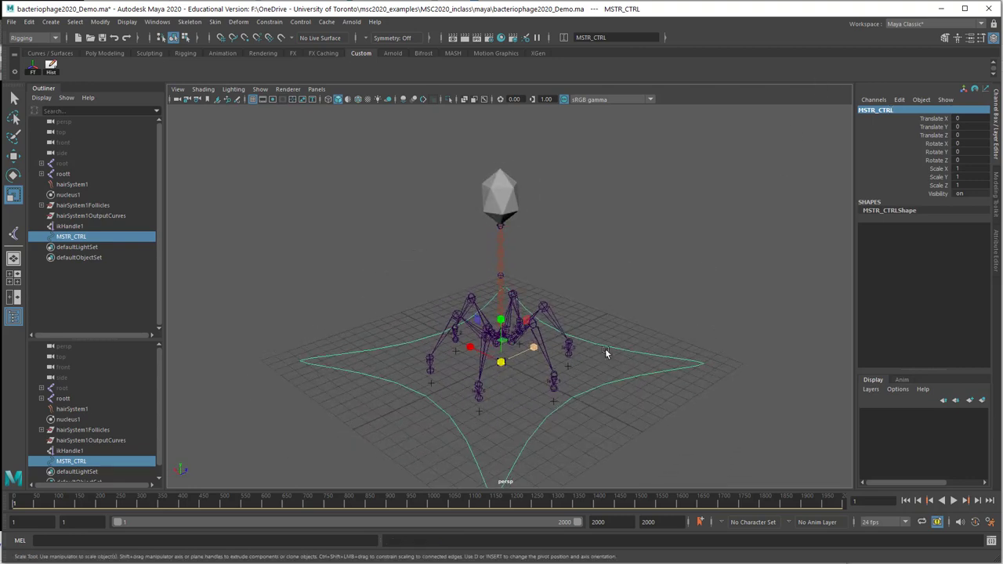
pyautogui.keyDown('alt'); pyautogui.moveTo(496, 371); pyautogui.dragTo(729, 373, button='right'); pyautogui.keyUp('alt')
pyautogui.keyDown('alt'); pyautogui.moveTo(729, 373); pyautogui.dragTo(676, 369); pyautogui.keyUp('alt')
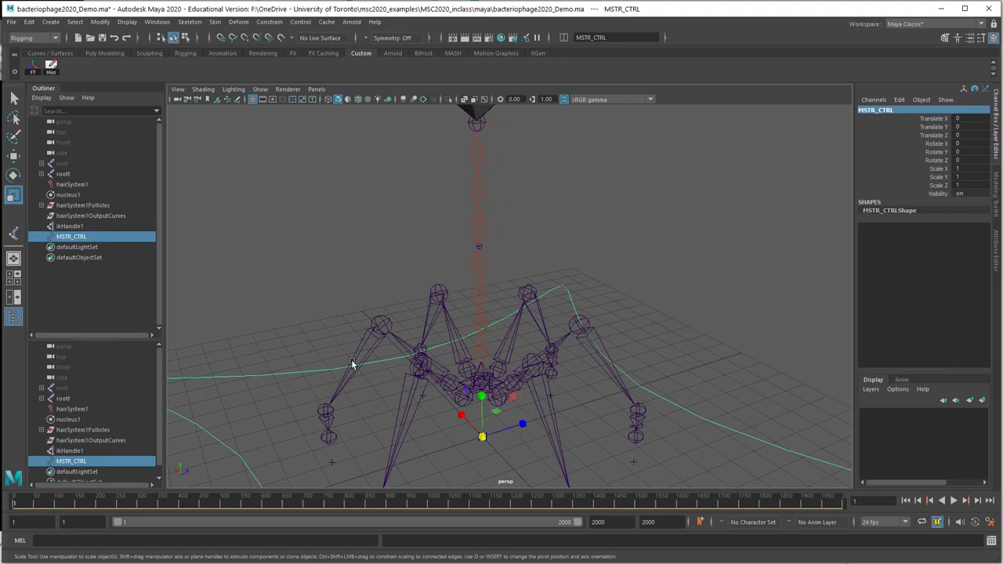
pyautogui.hotkey('alt', 'Tab')
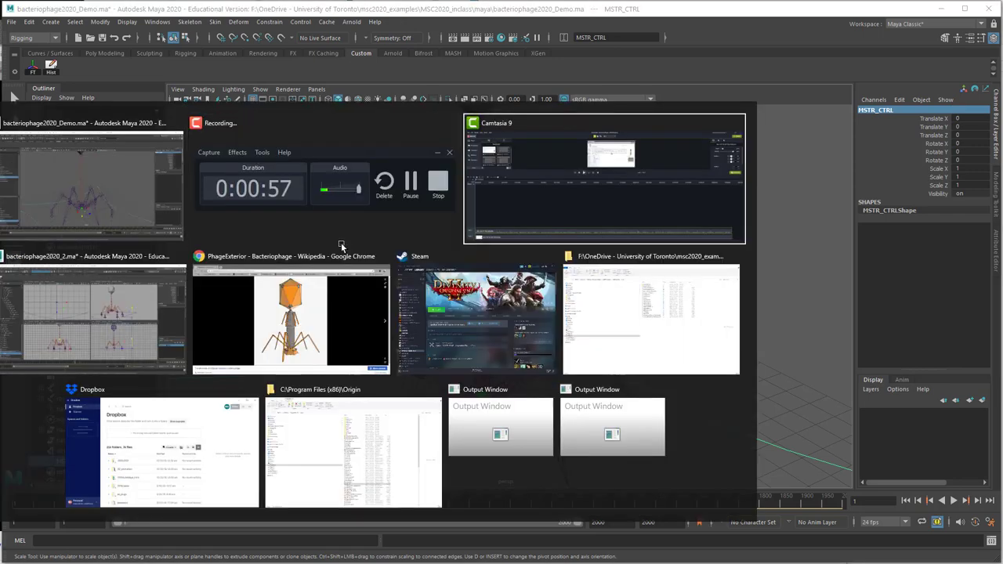
pyautogui.click(103, 316)
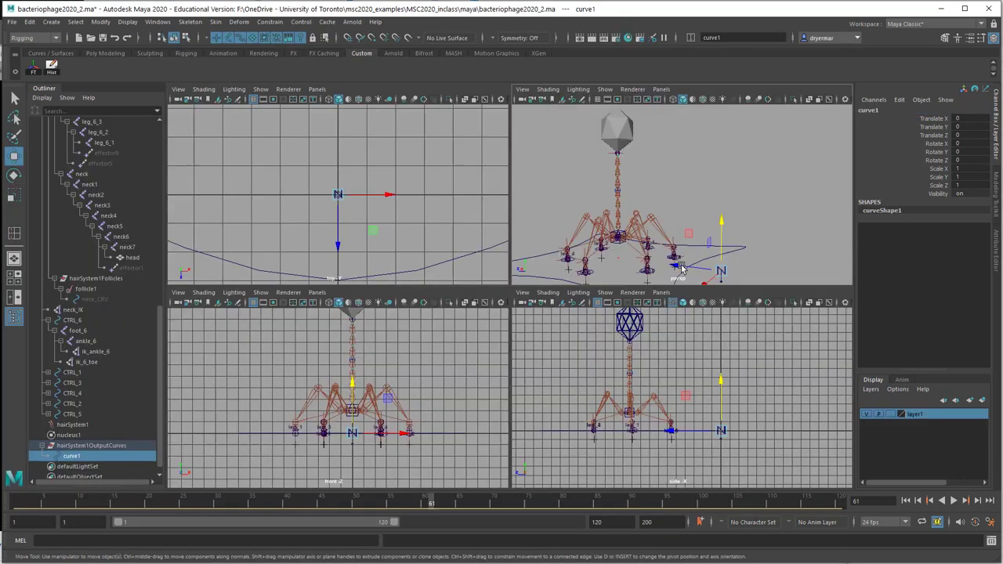
# Try raising central_CTRL at the base of the reference rig's neck, and undo the move.
pyautogui.keyDown('alt'); pyautogui.moveTo(605, 256); pyautogui.dragTo(790, 270, button='right'); pyautogui.keyUp('alt')
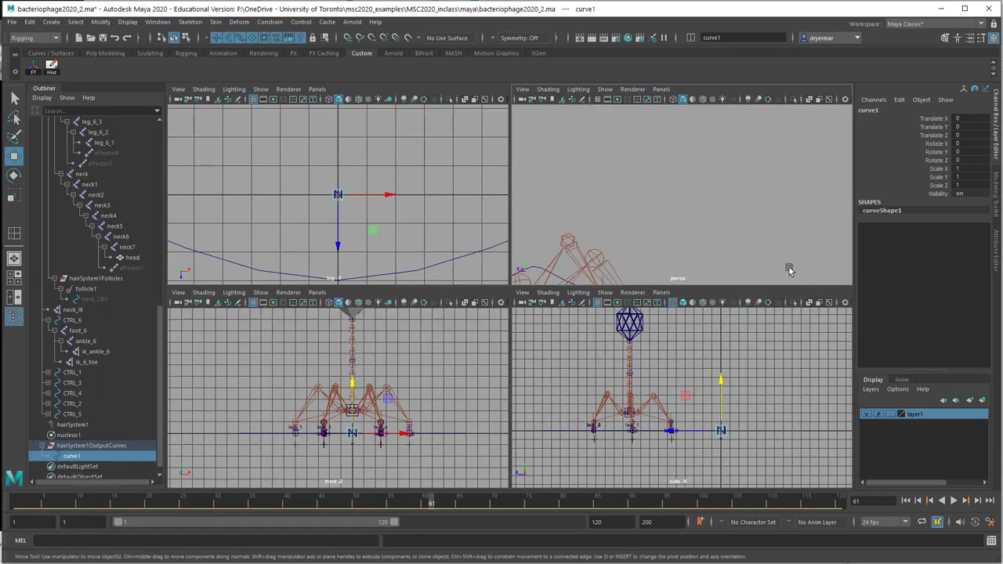
pyautogui.keyDown('alt'); pyautogui.moveTo(772, 219); pyautogui.dragTo(885, 139, button='middle'); pyautogui.keyUp('alt')
pyautogui.keyDown('alt'); pyautogui.moveTo(835, 177); pyautogui.dragTo(687, 258); pyautogui.keyUp('alt')
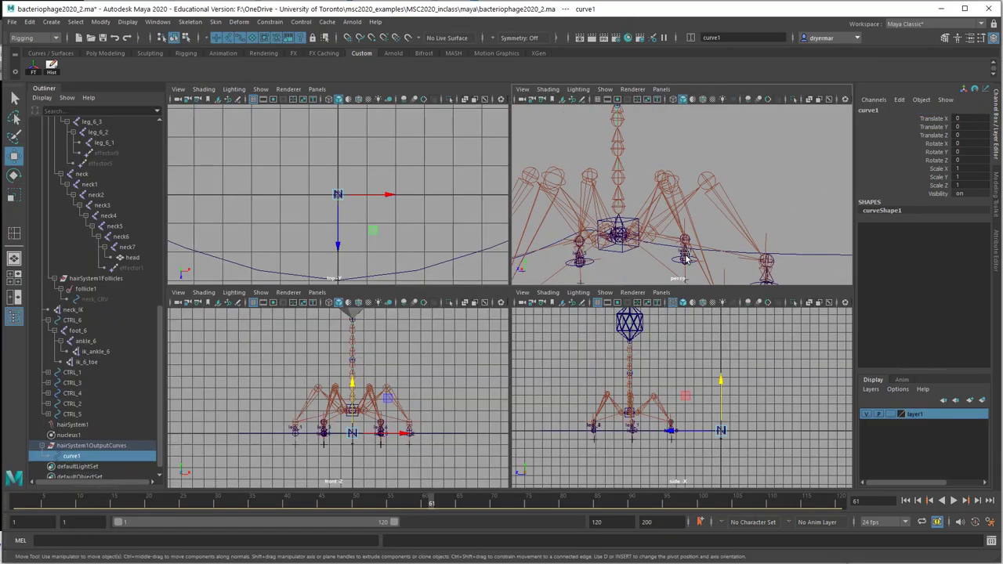
pyautogui.click(621, 257)
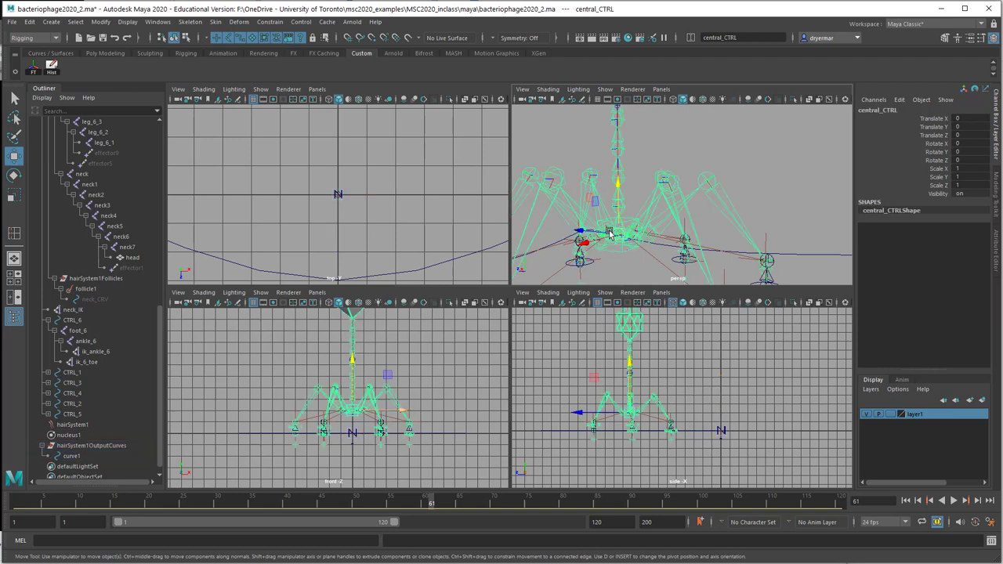
pyautogui.moveTo(620, 193)
pyautogui.mouseDown()
pyautogui.moveTo(625, 227)
pyautogui.moveTo(623, 199)
pyautogui.moveTo(634, 202)
pyautogui.moveTo(622, 185)
pyautogui.mouseUp()
pyautogui.hotkey('ctrl', 'z')
pyautogui.hotkey('ctrl', 'z')
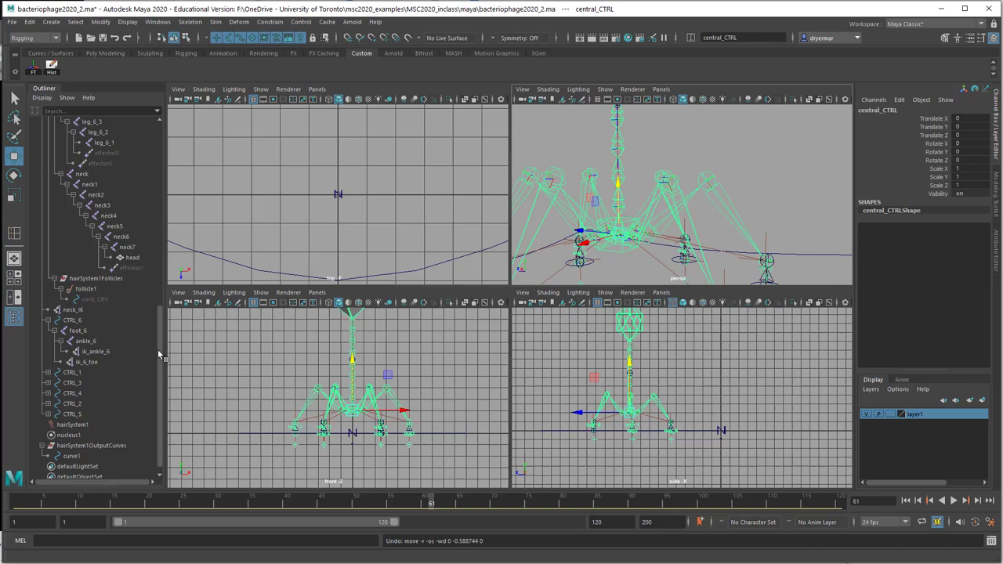
# Examine the reference rig's control hierarchy by selecting BP_CTRL, central_CTRL and ROOT in turn.
pyautogui.moveTo(157, 349); pyautogui.dragTo(156, 161)
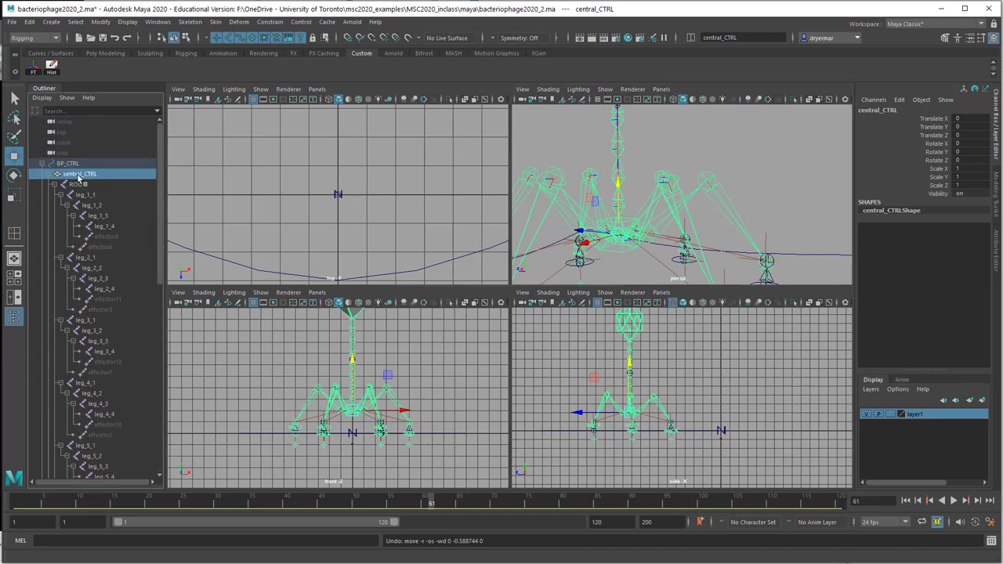
pyautogui.click(74, 164)
pyautogui.keyDown('alt'); pyautogui.moveTo(747, 230); pyautogui.dragTo(591, 218); pyautogui.keyUp('alt')
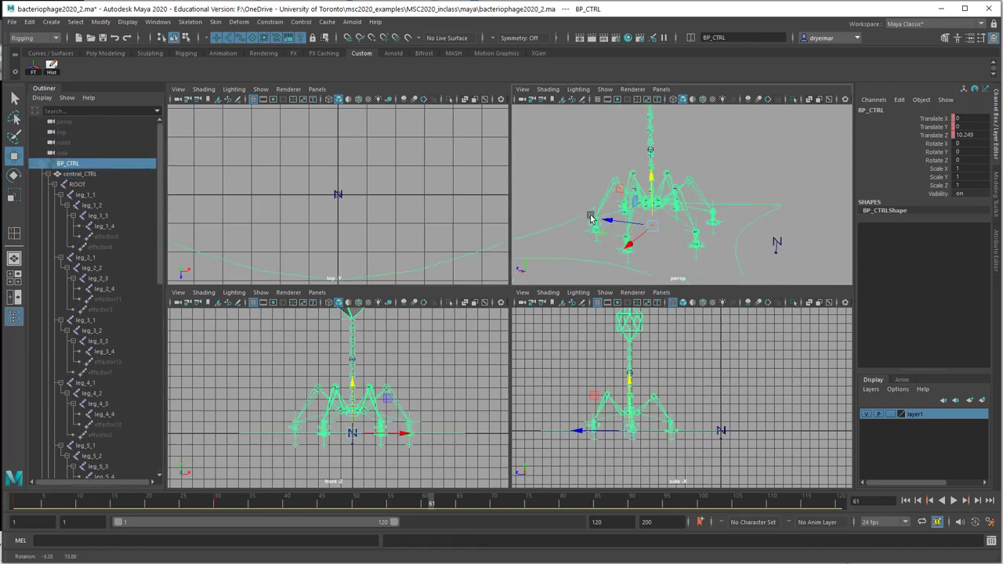
pyautogui.click(79, 174)
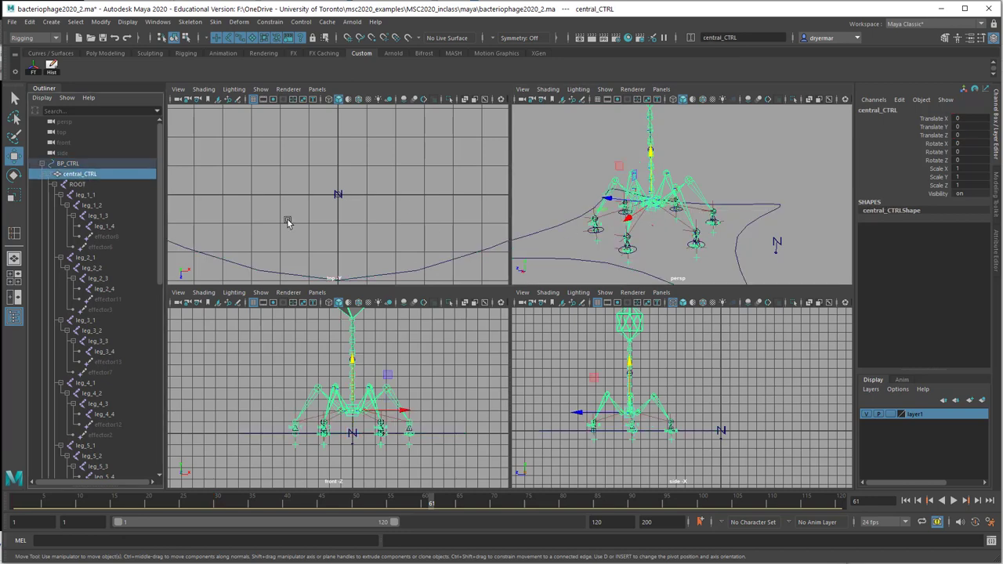
pyautogui.click(77, 184)
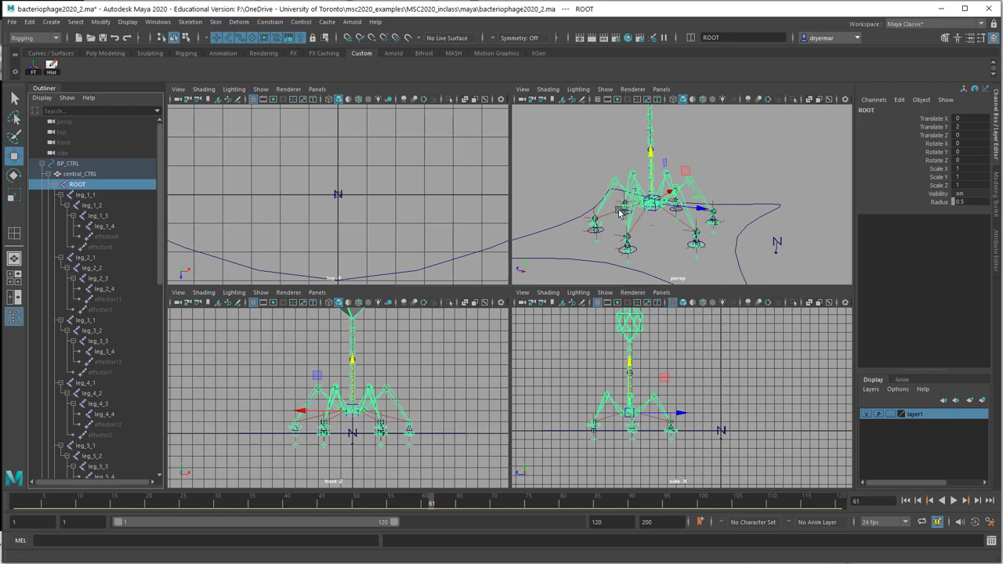
# Return to the bacteriophage2020_Demo.ma window and create a polygon cube at the origin below the central joints.
pyautogui.hotkey('alt', 'Tab')
pyautogui.click(345, 215)
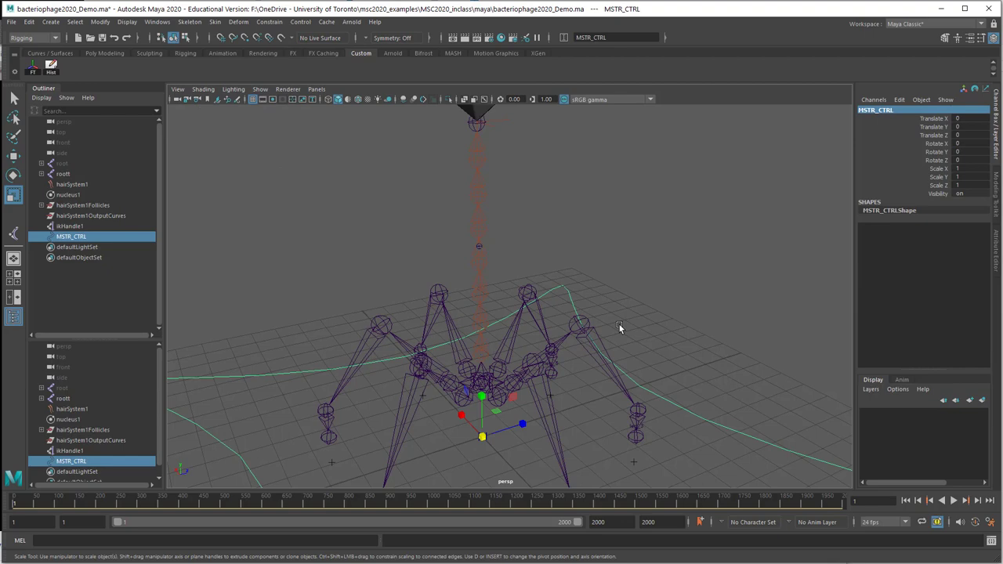
pyautogui.keyDown('alt'); pyautogui.moveTo(620, 324); pyautogui.dragTo(608, 235); pyautogui.keyUp('alt')
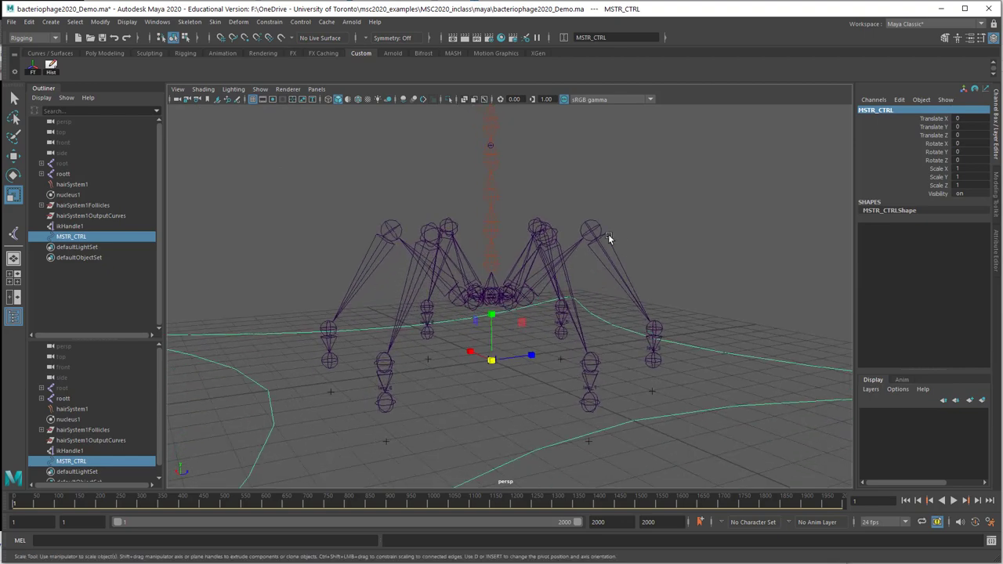
pyautogui.click(104, 52)
pyautogui.click(51, 69)
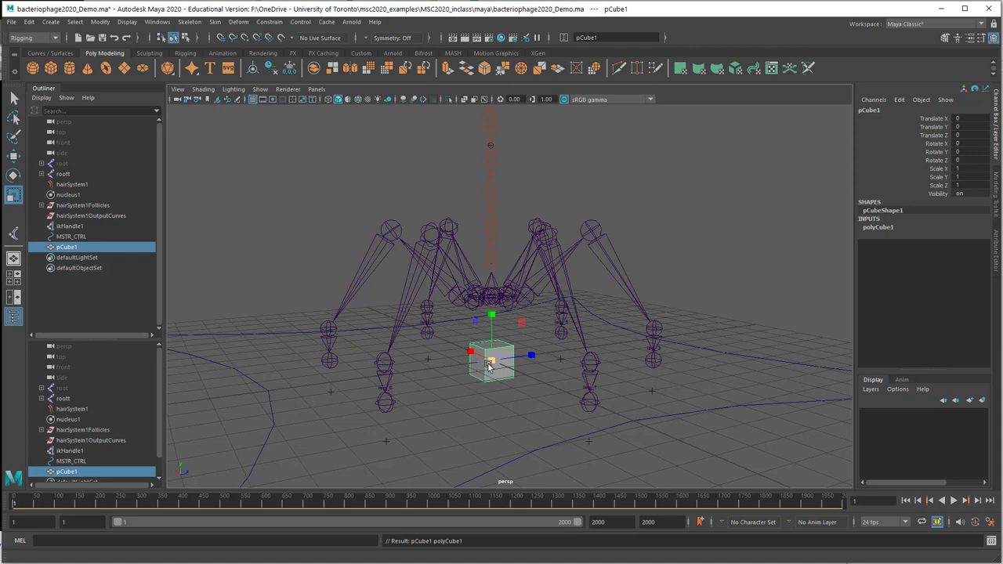
# Disable all of the cube shape's render stats, including shadows, motion blur, primary visibility, smooth shading, reflections, refractions and double-sided rendering.
pyautogui.hotkey('ctrl', 'a')
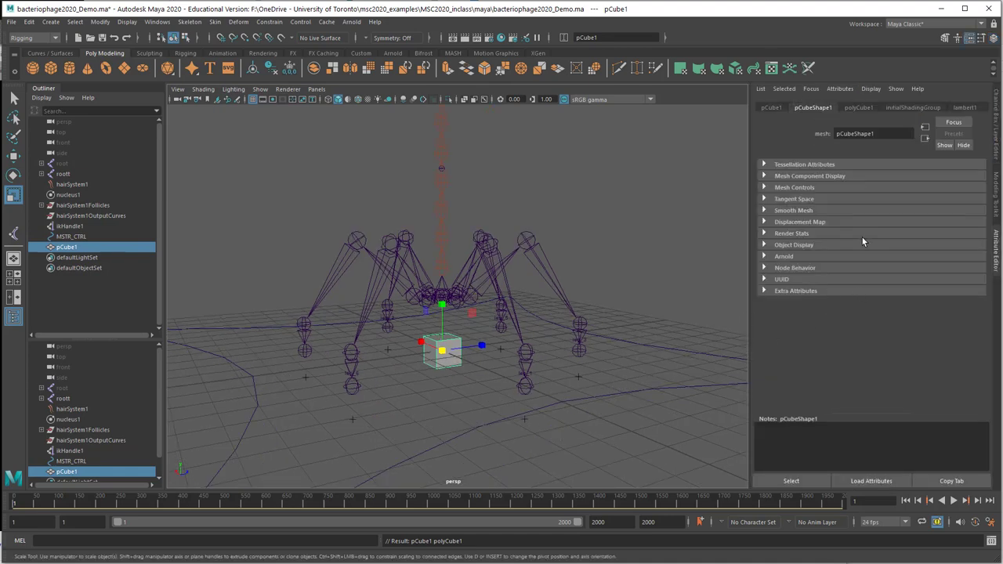
pyautogui.click(799, 233)
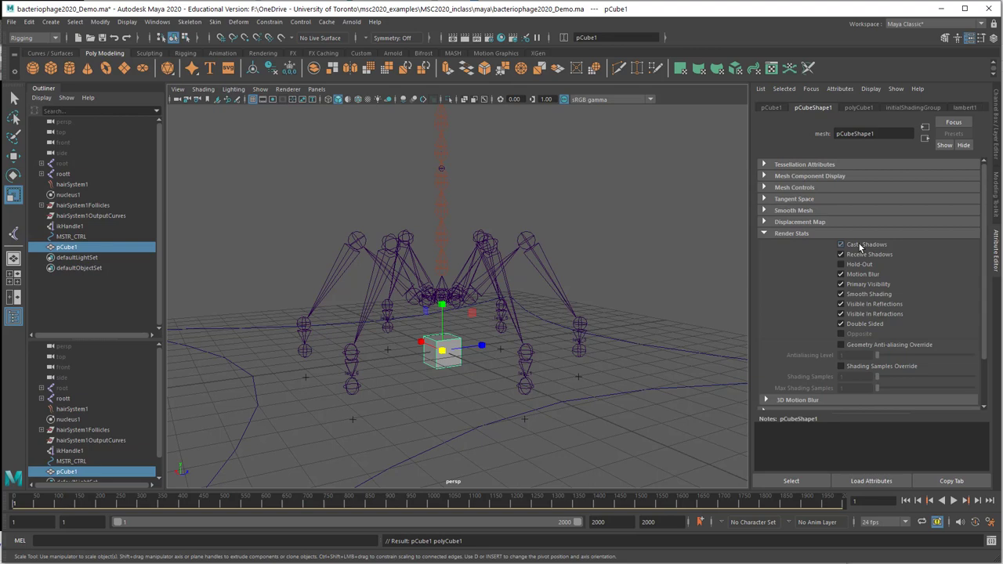
pyautogui.click(860, 246)
pyautogui.click(867, 254)
pyautogui.click(862, 274)
pyautogui.click(866, 283)
pyautogui.click(869, 295)
pyautogui.scroll(-3, 813, 347)
# Enable drawing overrides for the cube shape and turn off its shading.
pyautogui.click(813, 354)
pyautogui.scroll(-7, 809, 338)
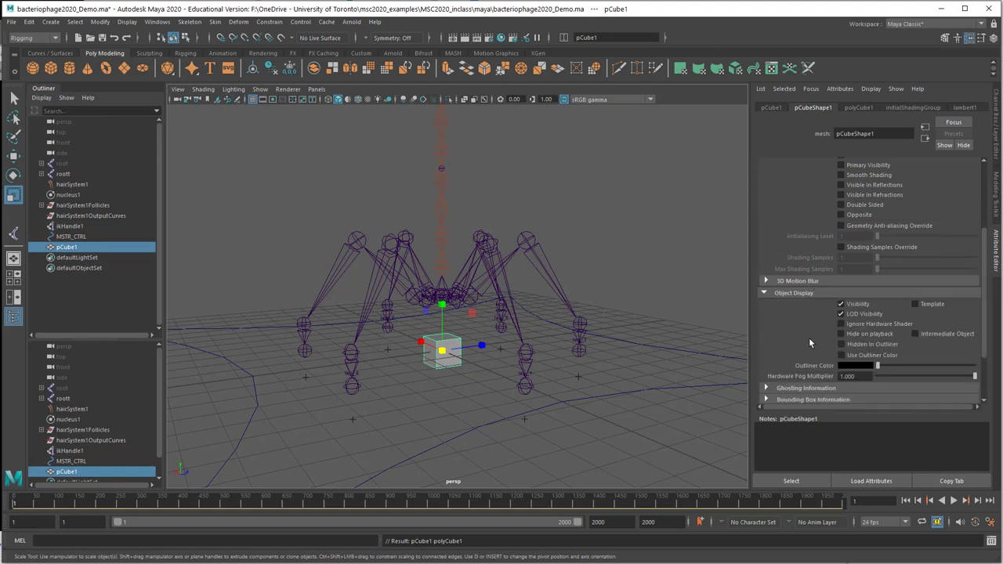
pyautogui.click(800, 338)
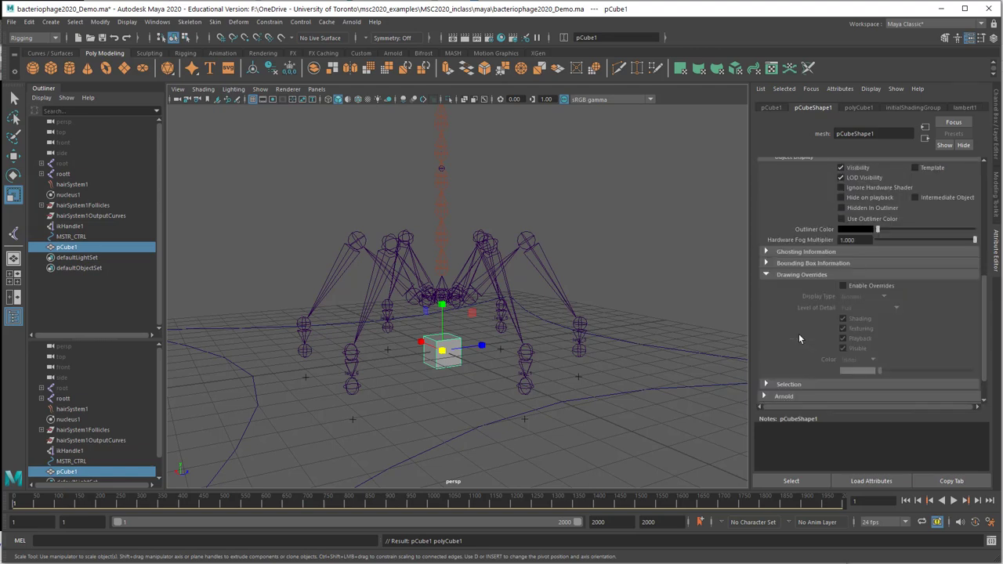
pyautogui.click(861, 320)
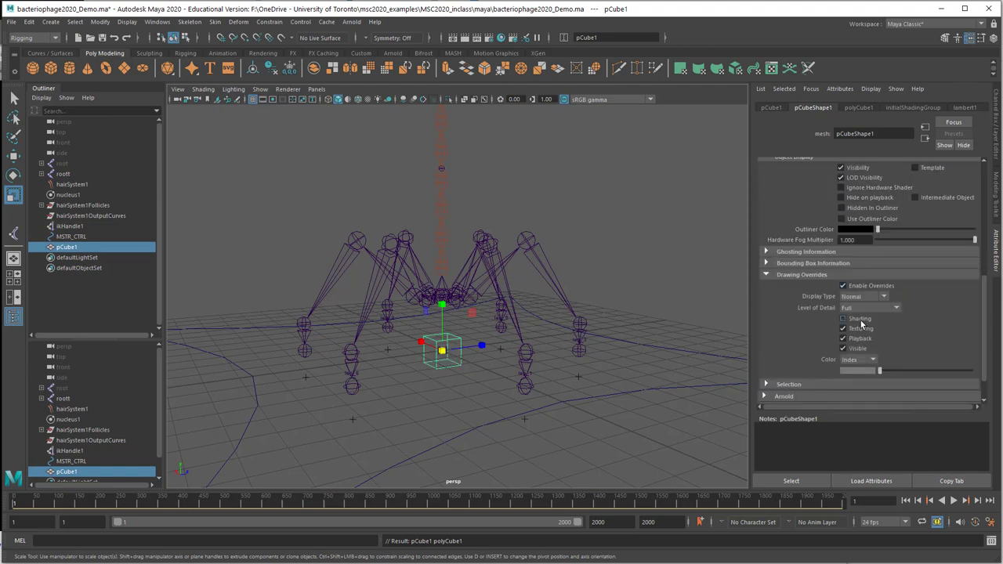
# Move the cube up to the central root joint and snap it there at Translate Y 2.
pyautogui.moveTo(461, 391)
pyautogui.keyDown('alt'); pyautogui.mouseDown()
pyautogui.moveTo(497, 399)
pyautogui.moveTo(480, 401)
pyautogui.moveTo(470, 382)
pyautogui.mouseUp(); pyautogui.keyUp('alt')
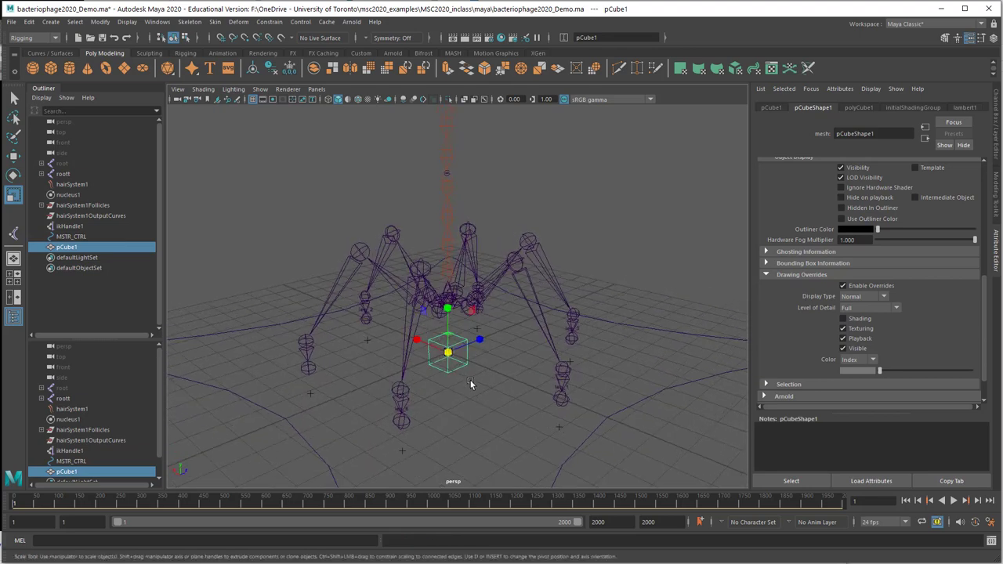
pyautogui.press('w')
pyautogui.moveTo(449, 318); pyautogui.dragTo(415, 289)
pyautogui.keyDown('alt'); pyautogui.moveTo(416, 289); pyautogui.dragTo(516, 283, button='right'); pyautogui.keyUp('alt')
pyautogui.moveTo(516, 283)
pyautogui.keyDown('alt'); pyautogui.mouseDown()
pyautogui.moveTo(464, 284)
pyautogui.moveTo(526, 280)
pyautogui.moveTo(518, 279)
pyautogui.mouseUp(); pyautogui.keyUp('alt')
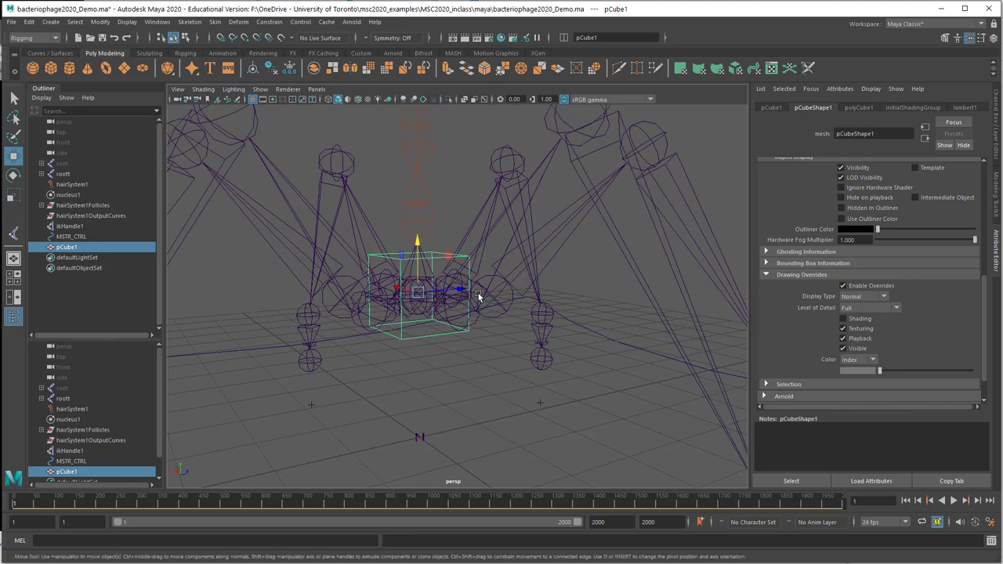
pyautogui.click(418, 296)
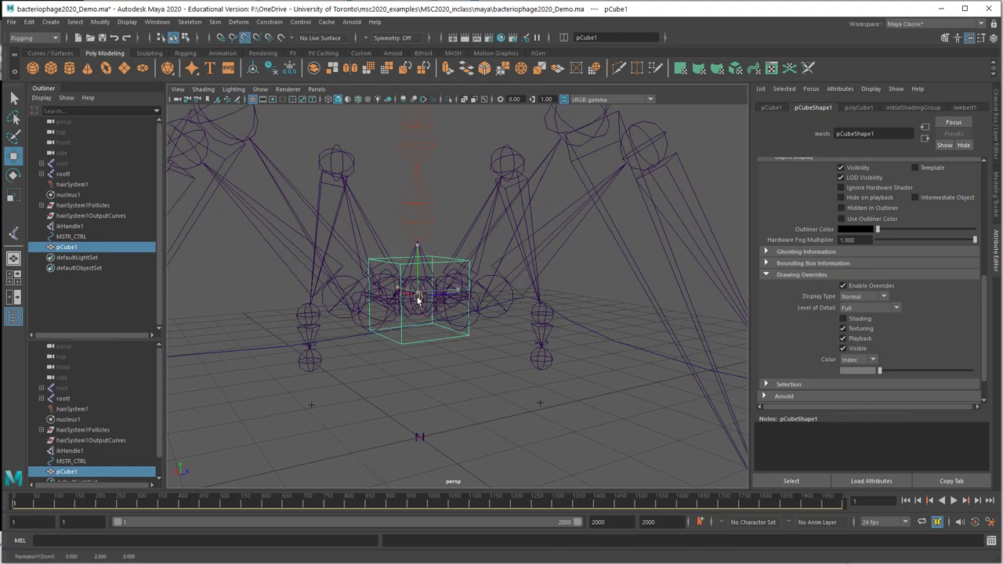
# Scale the cube uniformly to about 1.57 so it surrounds the central joints.
pyautogui.keyDown('alt'); pyautogui.moveTo(448, 340); pyautogui.dragTo(471, 331); pyautogui.keyUp('alt')
pyautogui.press('r')
pyautogui.moveTo(439, 299); pyautogui.dragTo(479, 326)
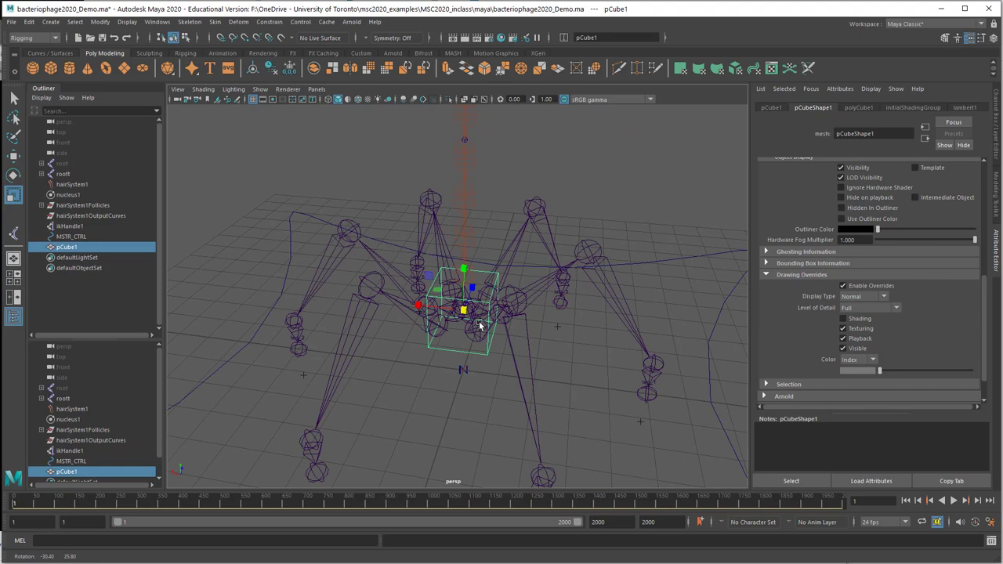
# Freeze the cube's transformations and delete its construction history.
pyautogui.click(998, 127)
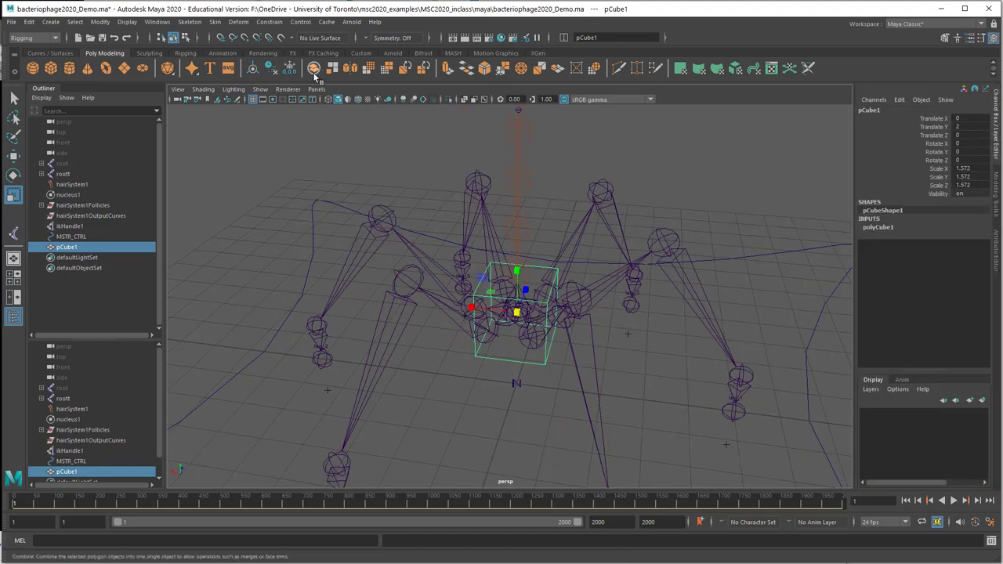
pyautogui.click(361, 53)
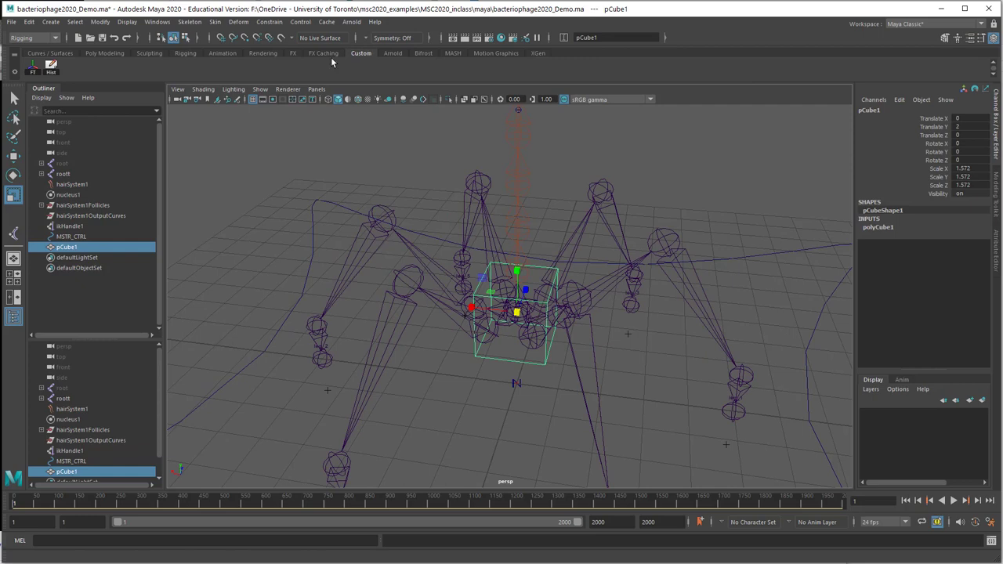
pyautogui.click(33, 68)
pyautogui.click(51, 68)
pyautogui.keyDown('alt'); pyautogui.moveTo(394, 309); pyautogui.dragTo(378, 277); pyautogui.keyUp('alt')
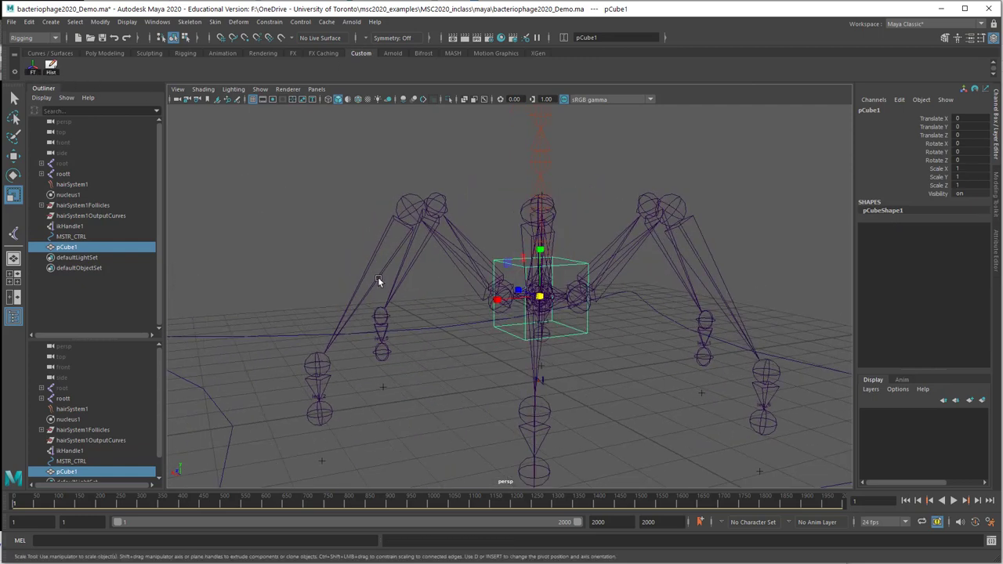
# Rename the pCube1 object as root_CTRL.
pyautogui.doubleClick(70, 247)
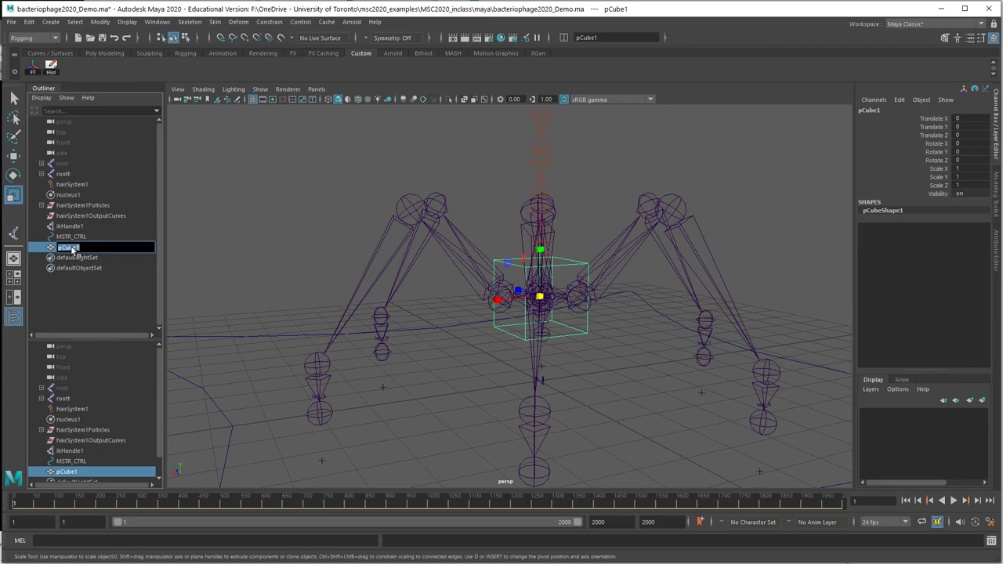
pyautogui.write('root_CTRL')
pyautogui.press('Return')
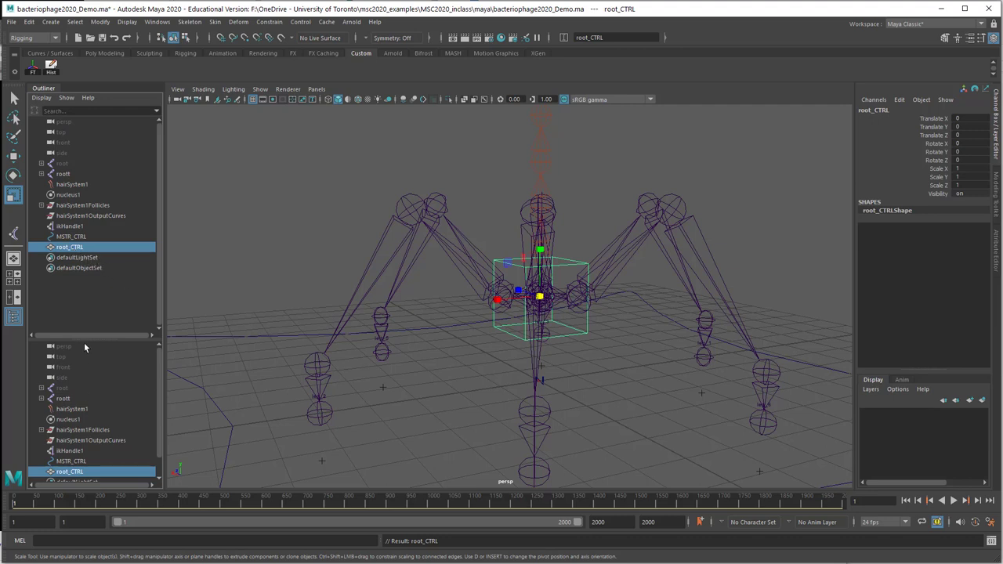
# Parent the roott joint hierarchy under root_CTRL and expand the control's hierarchy.
pyautogui.moveTo(85, 340); pyautogui.dragTo(93, 514)
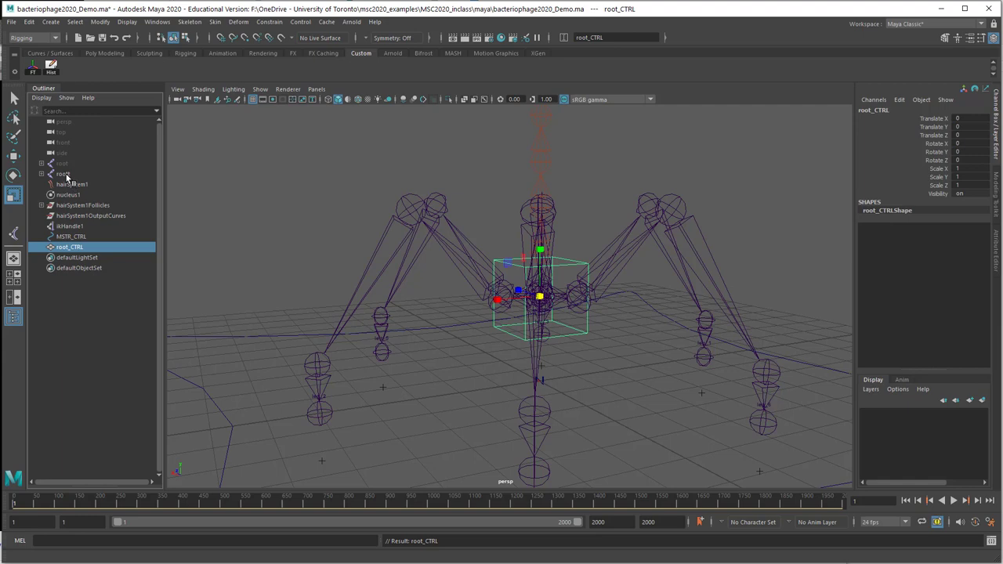
pyautogui.moveTo(67, 176); pyautogui.dragTo(66, 248)
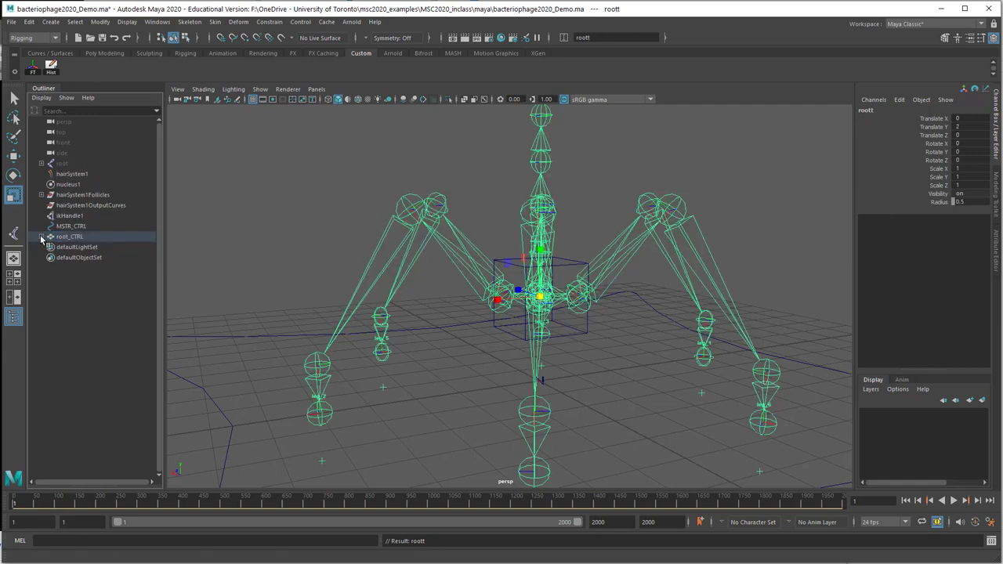
pyautogui.click(42, 238)
# Try moving root_CTRL slightly down along Y to test its hold on the skeleton, and undo the move.
pyautogui.click(69, 236)
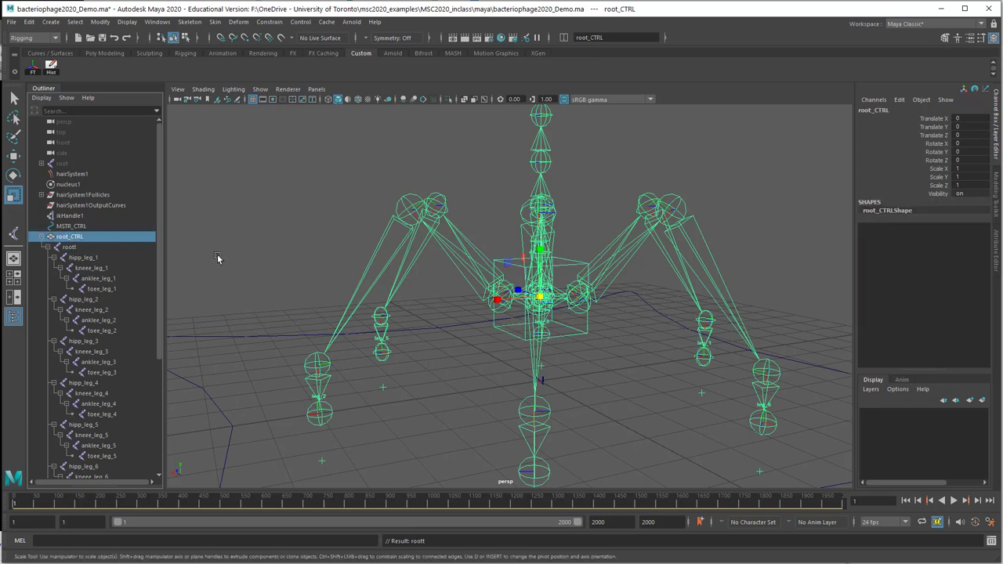
pyautogui.press('w')
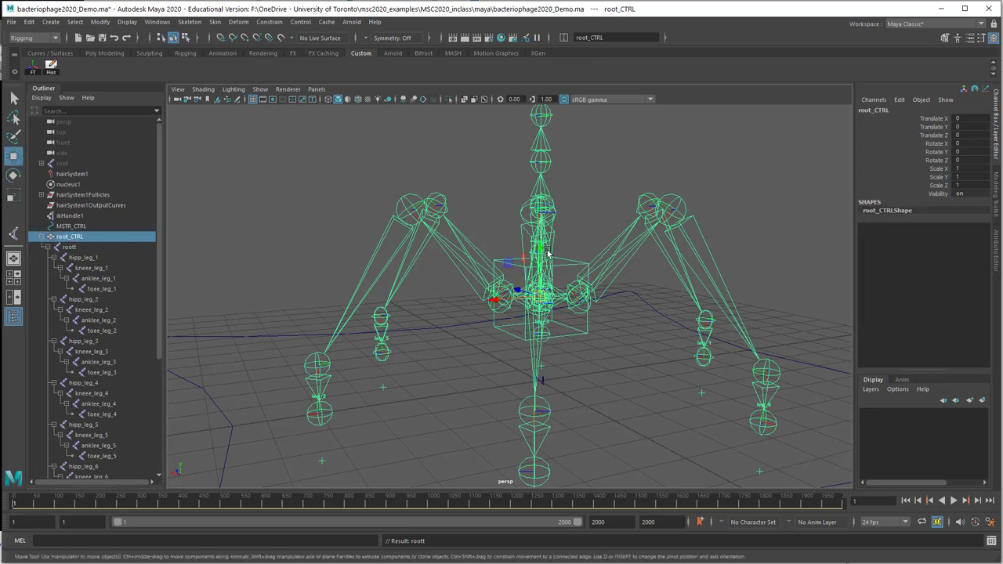
pyautogui.moveTo(539, 276)
pyautogui.mouseDown()
pyautogui.moveTo(537, 263)
pyautogui.moveTo(537, 272)
pyautogui.mouseUp()
pyautogui.hotkey('ctrl', 'z')
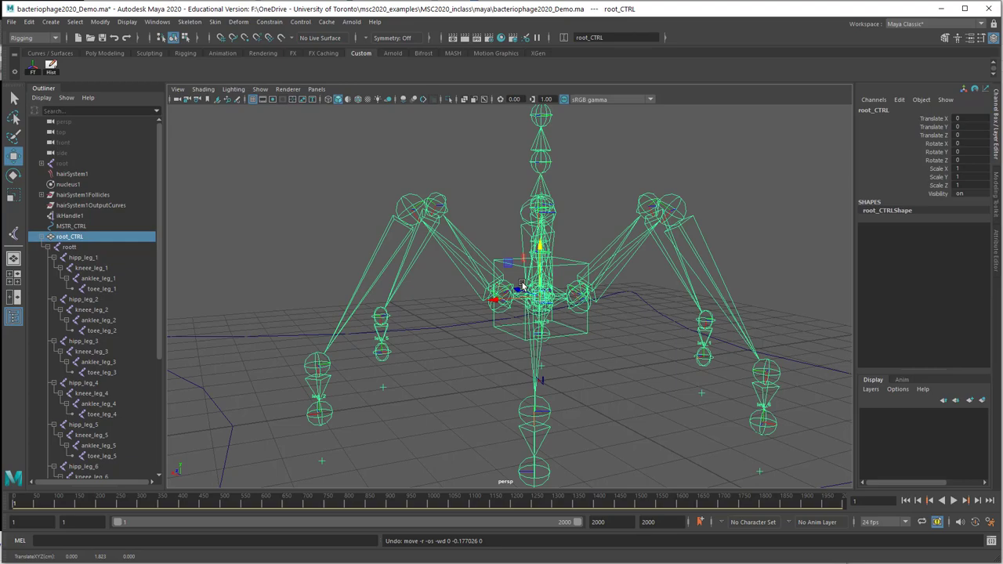
# Try moving the roott joint down along Y independently, undo the move and reselect root_CTRL.
pyautogui.keyDown('alt'); pyautogui.moveTo(464, 292); pyautogui.dragTo(488, 294); pyautogui.keyUp('alt')
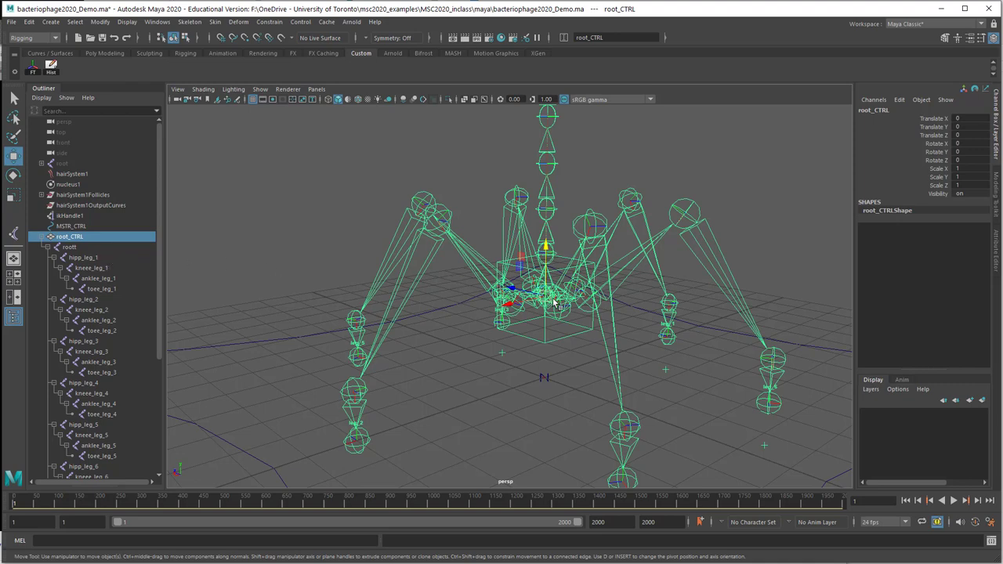
pyautogui.keyDown('alt'); pyautogui.moveTo(556, 307); pyautogui.dragTo(543, 363); pyautogui.keyUp('alt')
pyautogui.click(543, 363)
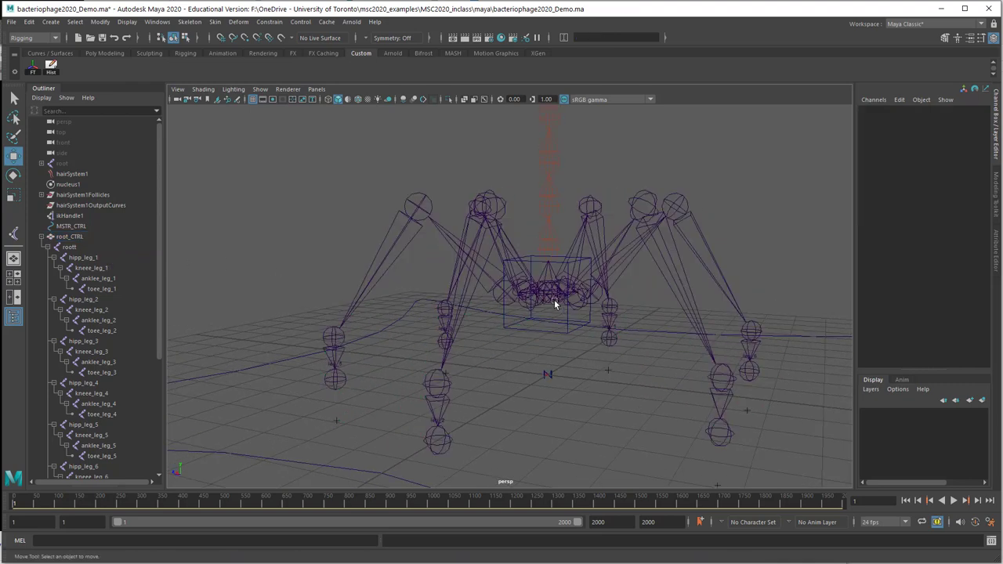
pyautogui.click(554, 300)
pyautogui.moveTo(549, 251); pyautogui.dragTo(549, 270)
pyautogui.hotkey('ctrl', 'z')
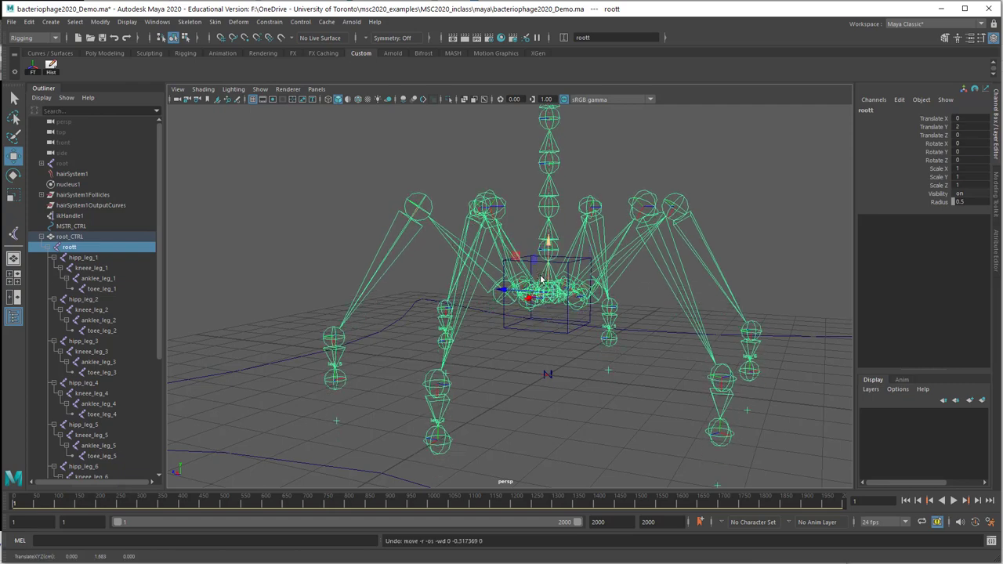
pyautogui.click(76, 238)
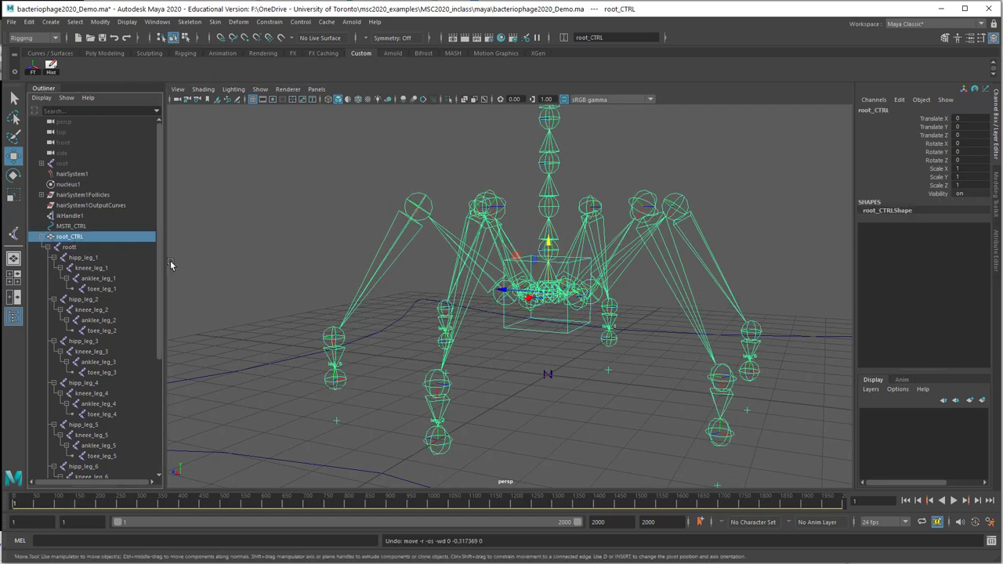
# Parent root_CTRL under the star-shaped MSTR_CTRL curve.
pyautogui.scroll(-3, 502, 325)
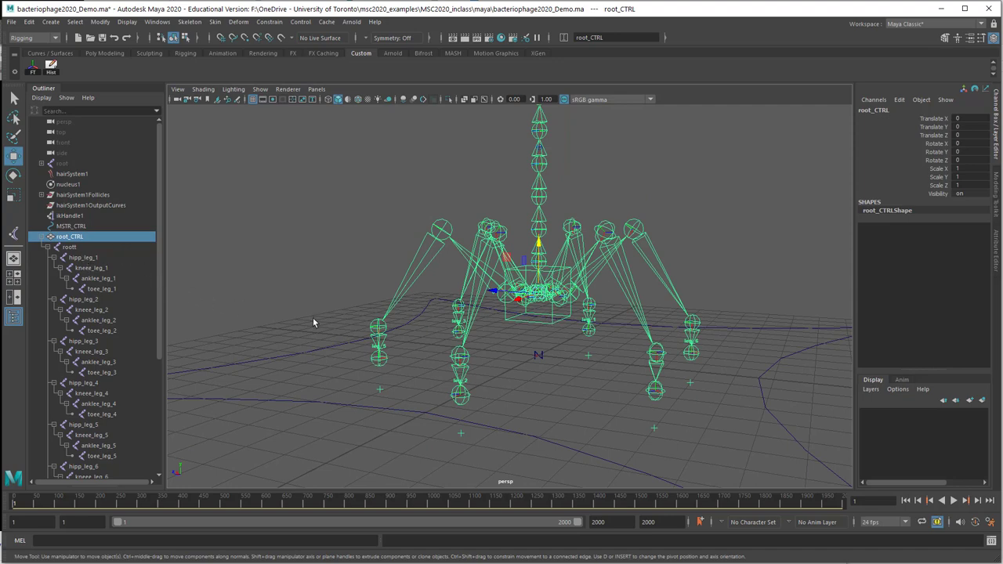
pyautogui.click(321, 351)
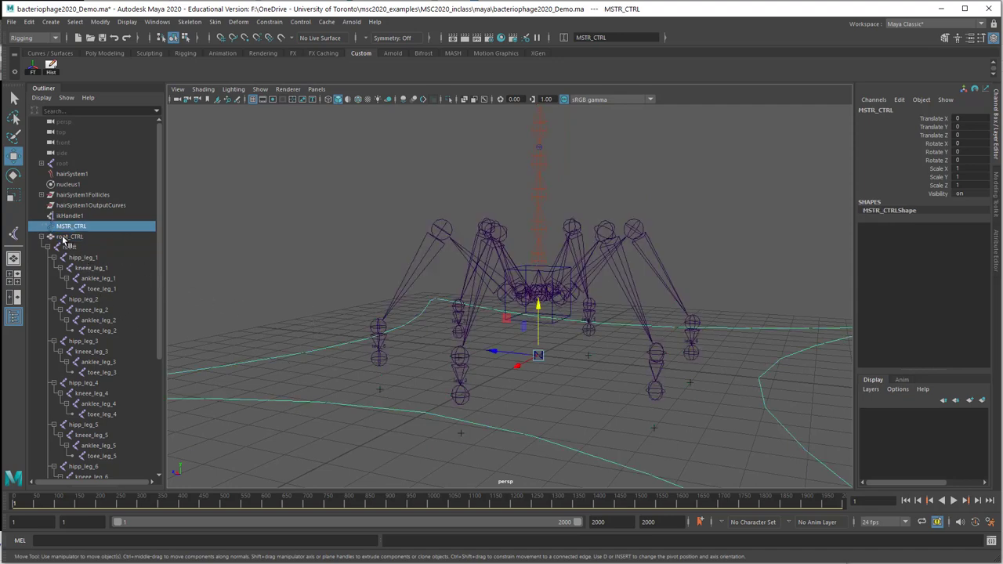
pyautogui.moveTo(63, 239); pyautogui.dragTo(67, 227)
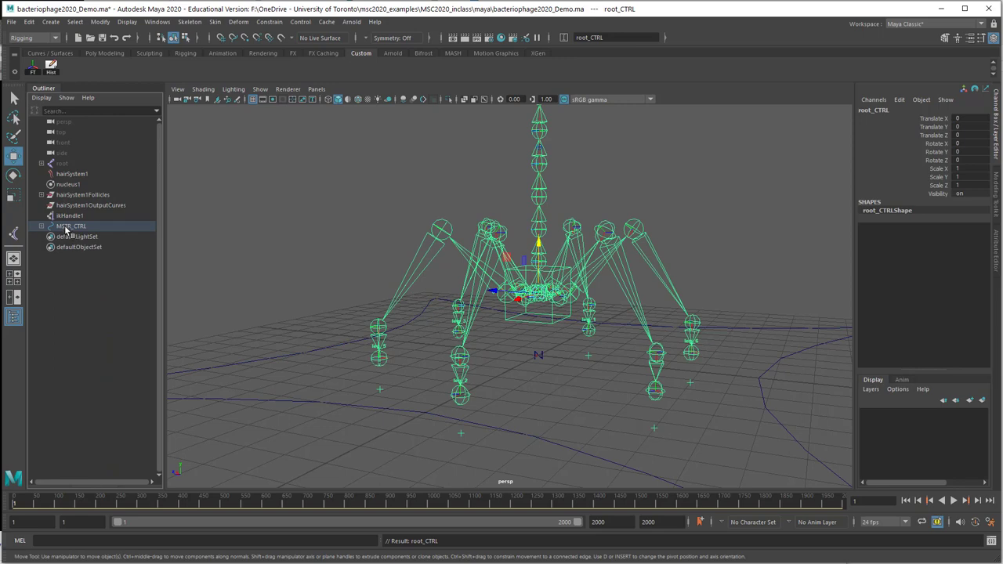
# Try a small X rotation of MSTR_CTRL to test the hierarchy, and undo it.
pyautogui.click(69, 227)
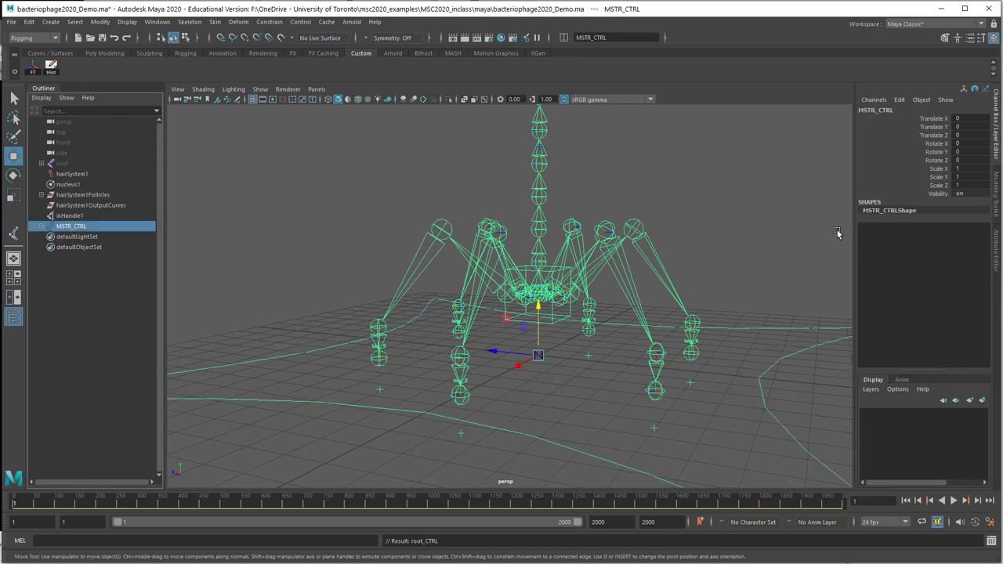
pyautogui.keyDown('alt'); pyautogui.moveTo(276, 358); pyautogui.dragTo(307, 363); pyautogui.keyUp('alt')
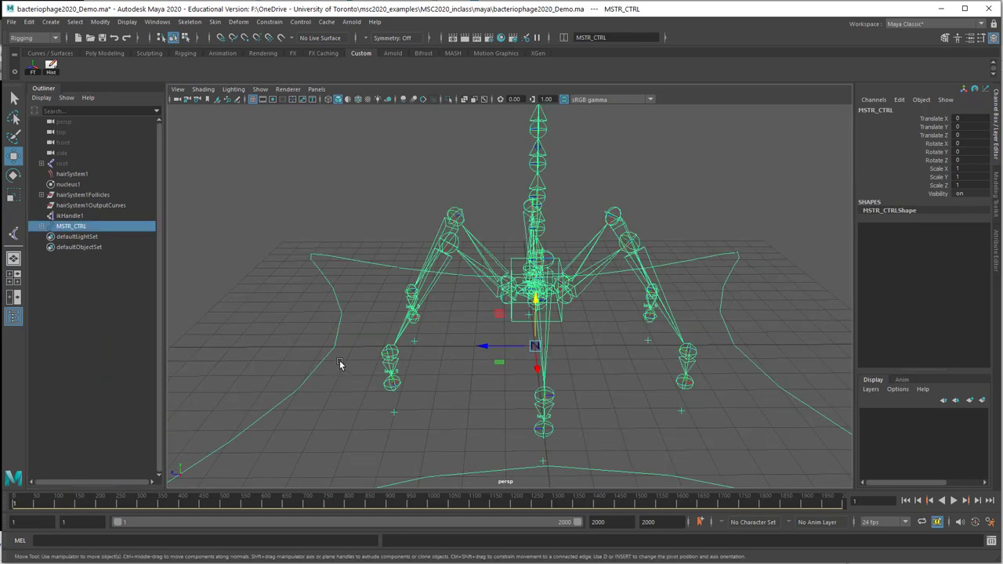
pyautogui.press('e')
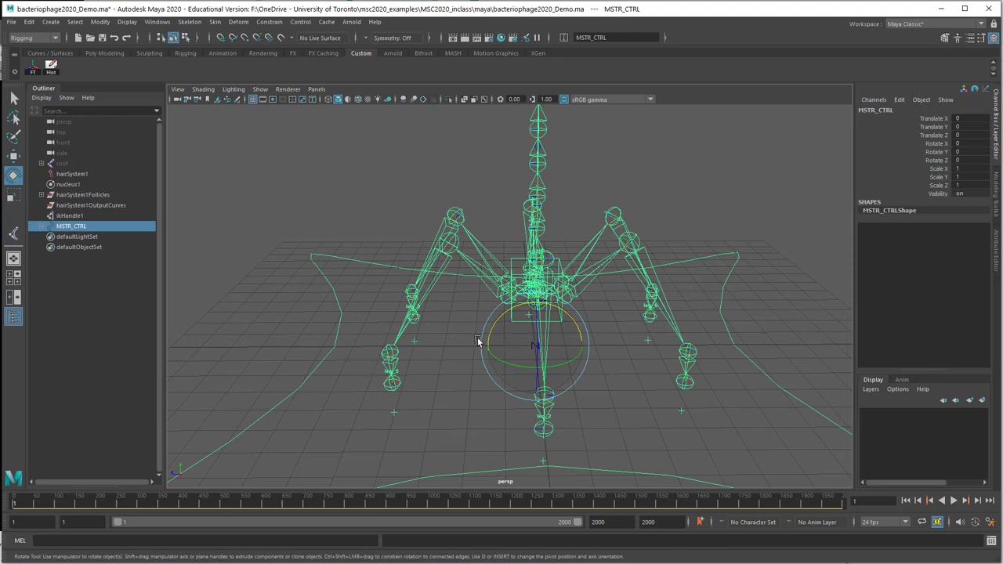
pyautogui.keyDown('alt'); pyautogui.moveTo(478, 342); pyautogui.dragTo(504, 326); pyautogui.keyUp('alt')
pyautogui.hotkey('ctrl', 'z')
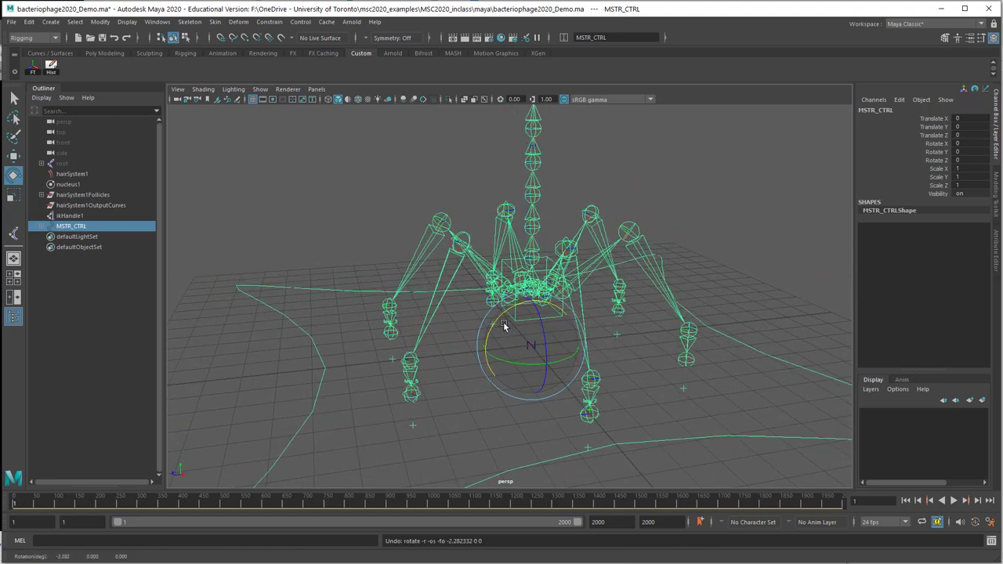
# Move MSTR_CTRL about 14.7 units along Z to test how the whole rig follows.
pyautogui.keyDown('alt'); pyautogui.moveTo(504, 327); pyautogui.dragTo(416, 329, button='right'); pyautogui.keyUp('alt')
pyautogui.press('w')
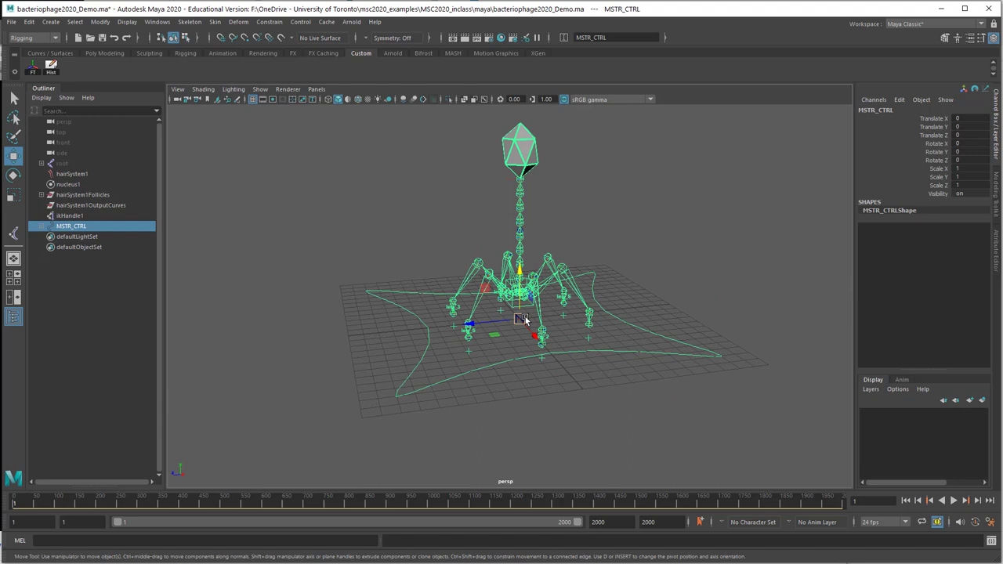
pyautogui.moveTo(510, 327); pyautogui.dragTo(288, 356)
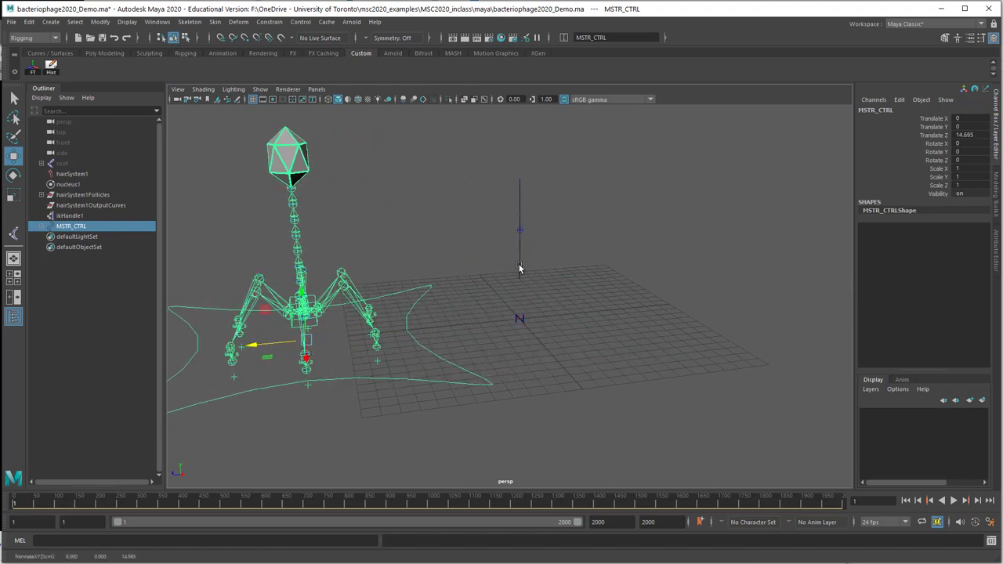
# Locate the neck_CRVV curve inside the hairSystem1Follicles group and undo the MSTR_CTRL move.
pyautogui.click(518, 211)
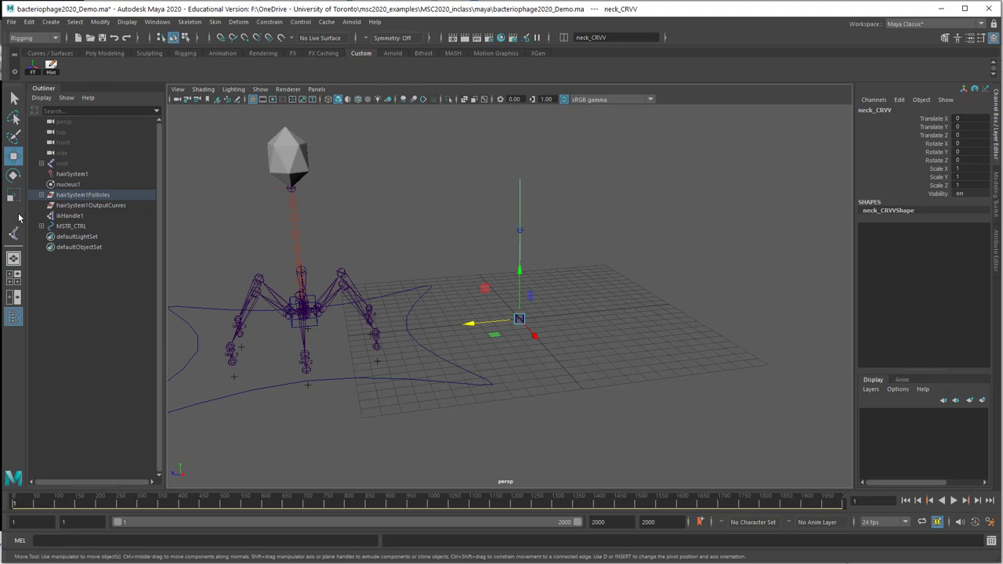
pyautogui.click(41, 194)
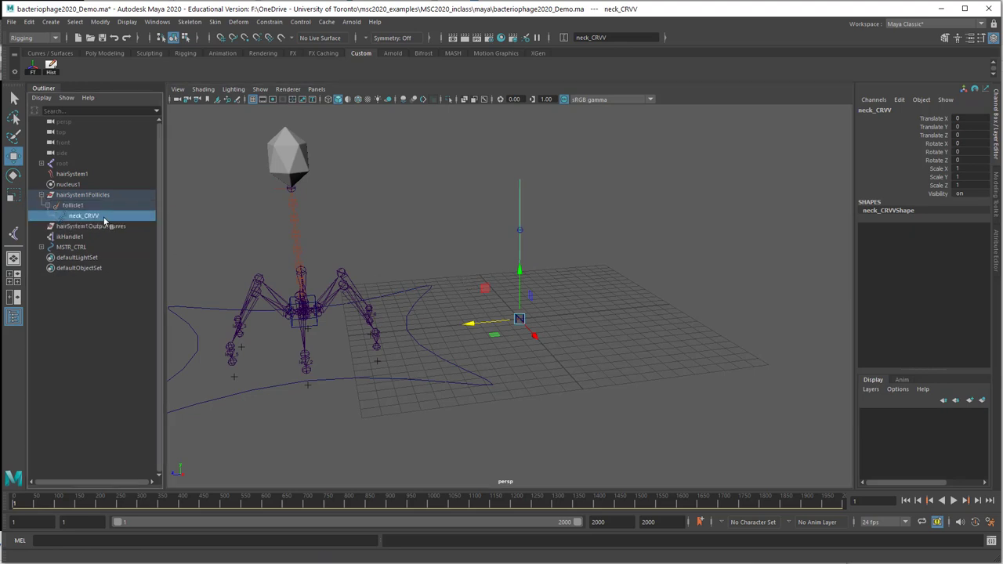
pyautogui.click(905, 501)
pyautogui.hotkey('ctrl', 'z')
pyautogui.hotkey('ctrl', 'z')
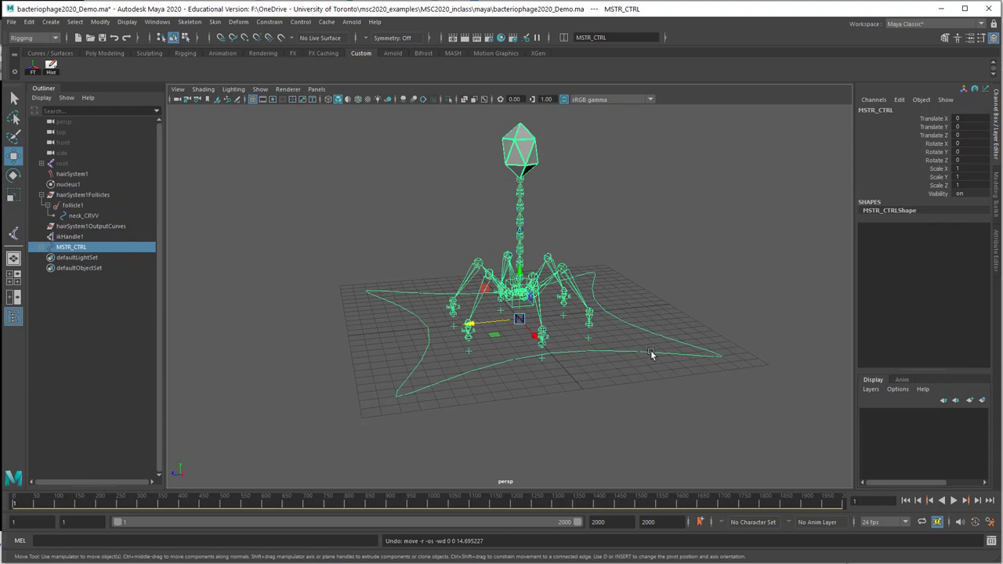
# Set a key on MSTR_CTRL's Translate Z channel at frame 1 with value 0.
pyautogui.click(473, 326)
pyautogui.keyDown('alt'); pyautogui.moveTo(517, 346); pyautogui.dragTo(470, 326); pyautogui.keyUp('alt')
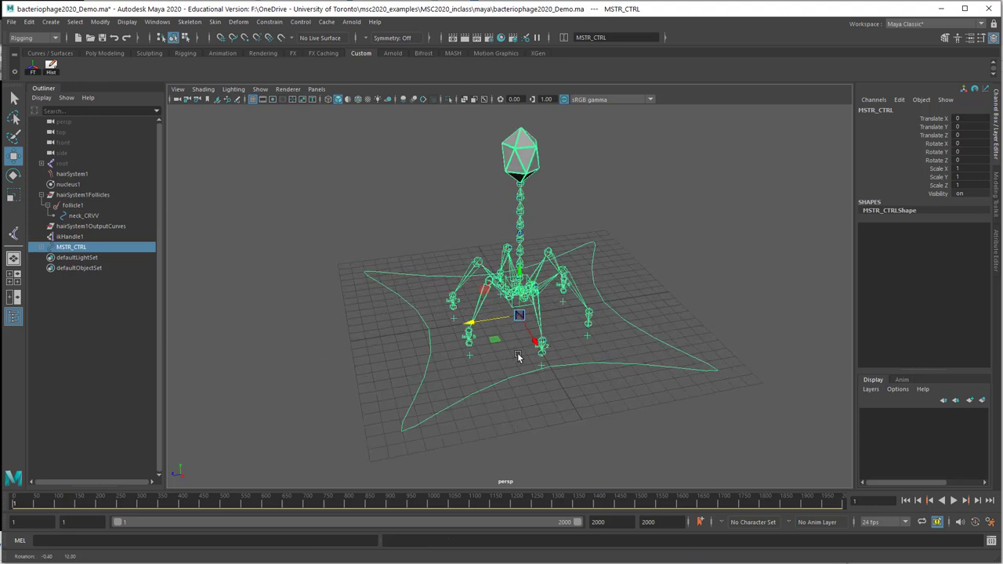
pyautogui.click(934, 135)
pyautogui.press('s')
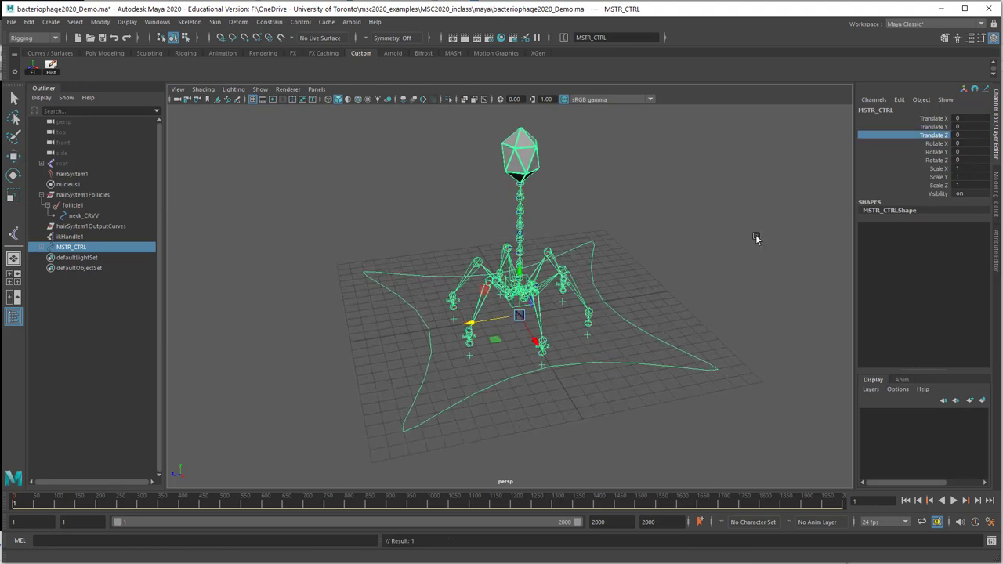
# Move MSTR_CTRL about 8 units along Z at frame 104, key its Translate Z, and return to frame 1.
pyautogui.click(60, 505)
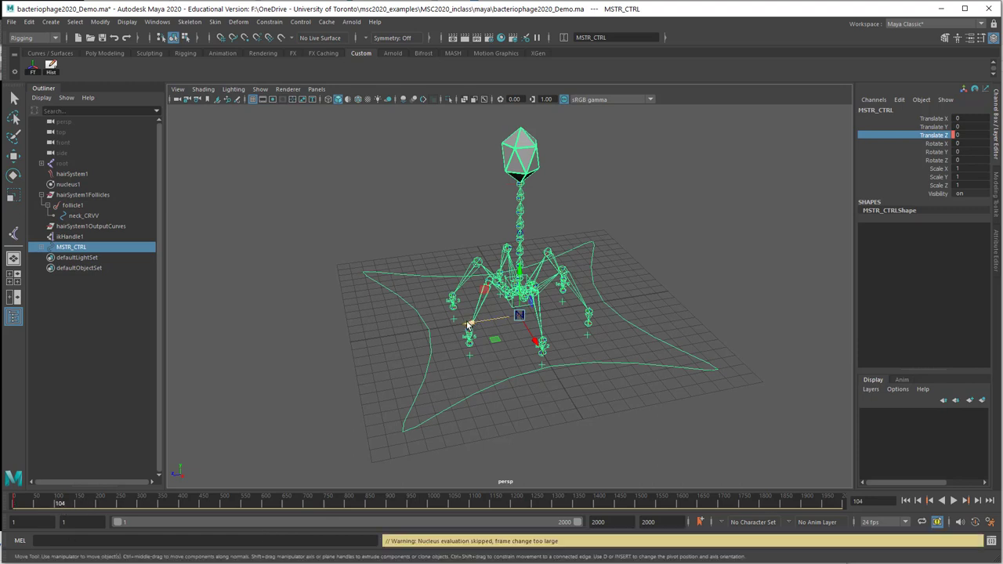
pyautogui.moveTo(468, 323); pyautogui.dragTo(353, 350)
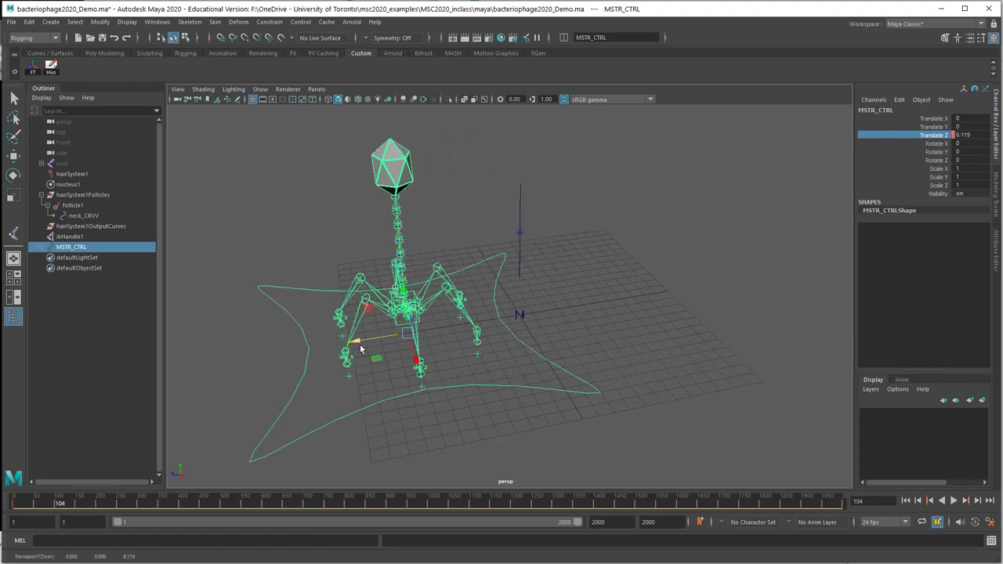
pyautogui.press('s')
pyautogui.click(907, 500)
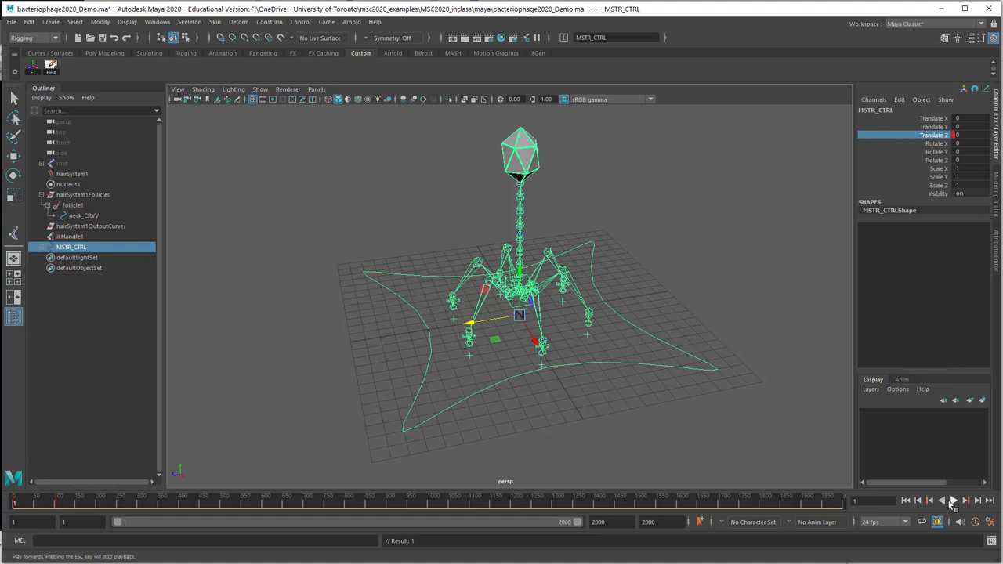
# Play the animation to check how the neck follows the keyed MSTR_CTRL move, stop it and inspect the pose.
pyautogui.click(954, 500)
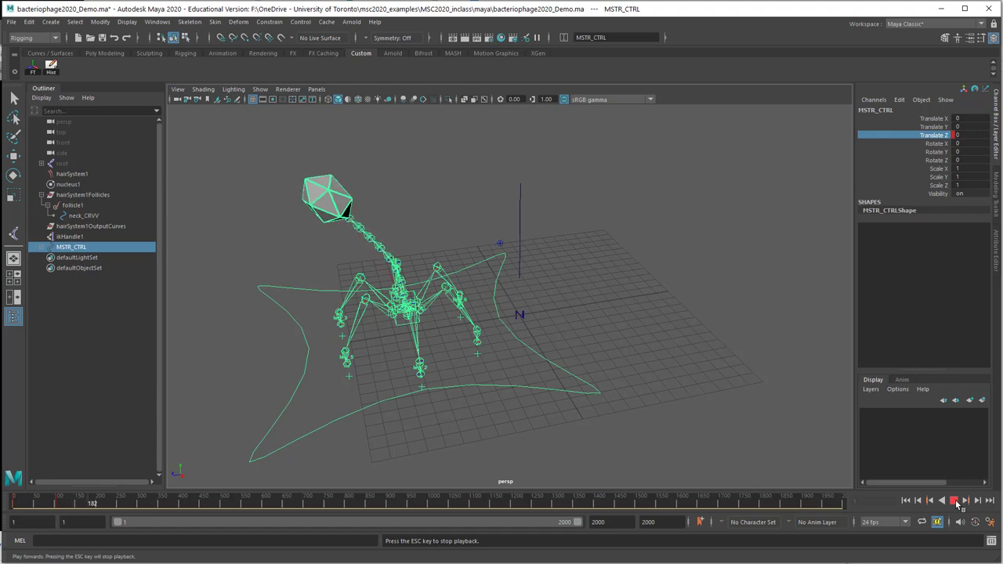
pyautogui.click(955, 501)
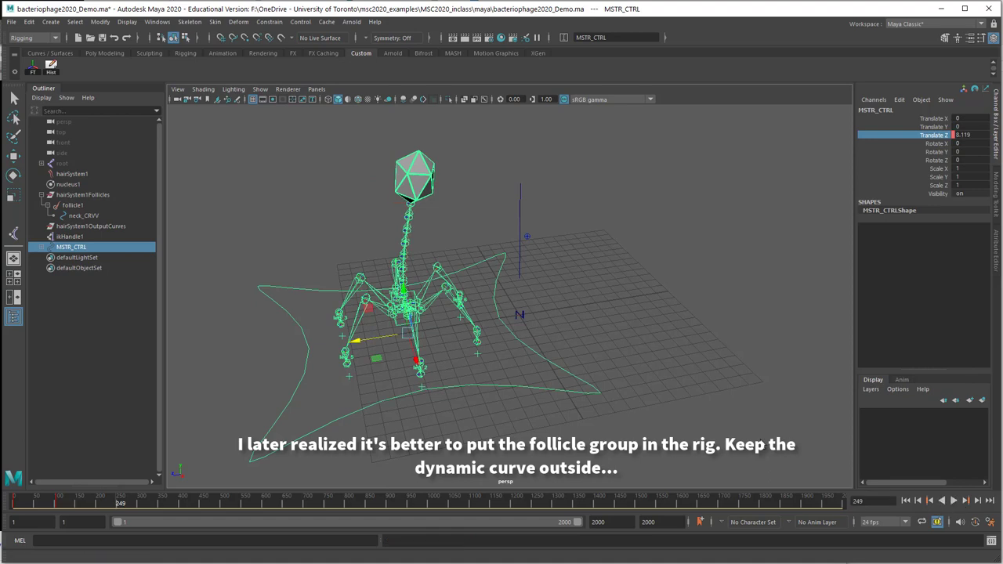
pyautogui.keyDown('alt'); pyautogui.moveTo(615, 399); pyautogui.dragTo(808, 383); pyautogui.keyUp('alt')
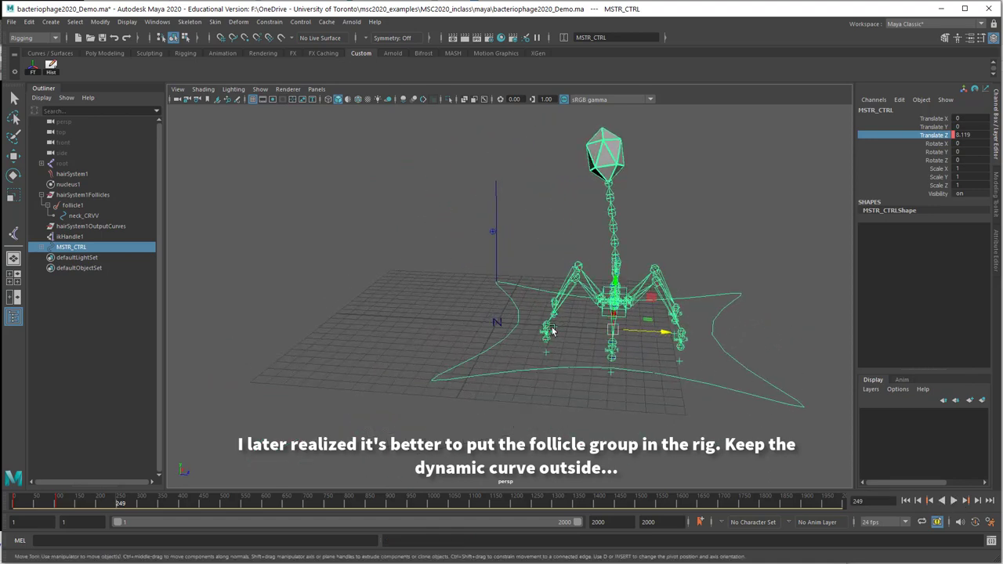
# At frame 1, move the neck_DYNACRV curve out of the roott joint to the Outliner's top level, between nucleus1 and hairSystem1Follicles.
pyautogui.keyDown('shift'); pyautogui.click(42, 248); pyautogui.keyUp('shift')
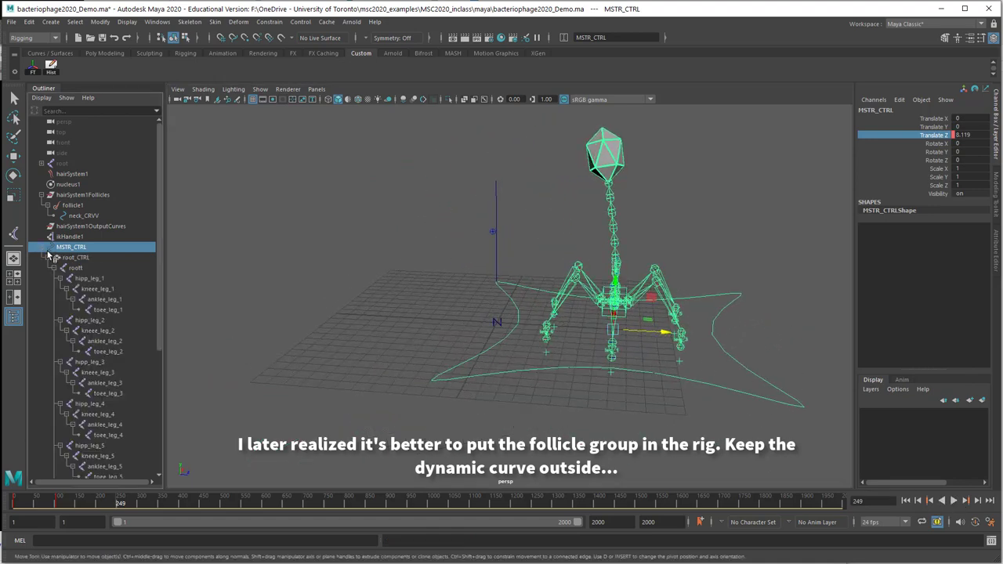
pyautogui.moveTo(159, 263); pyautogui.dragTo(166, 439)
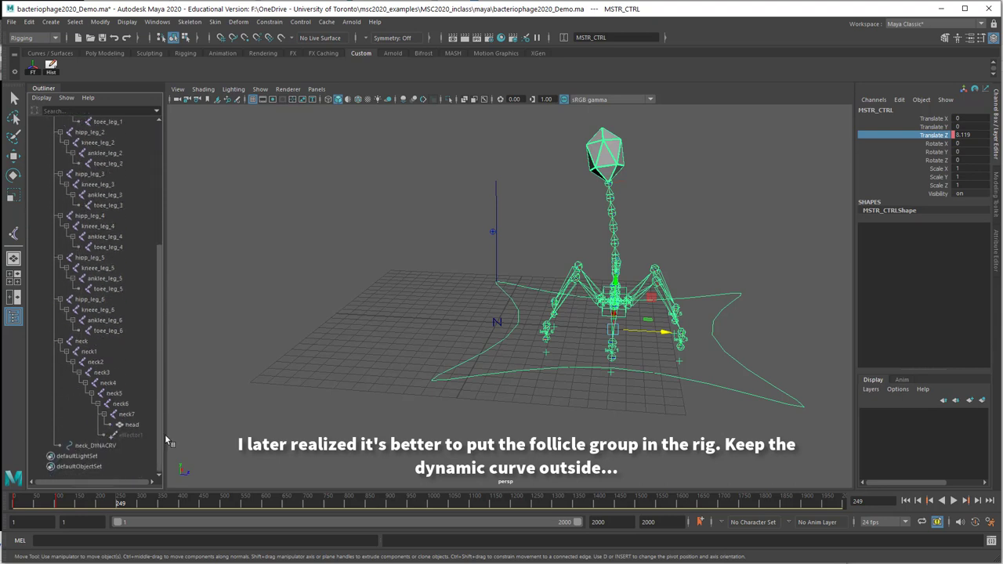
pyautogui.click(95, 445)
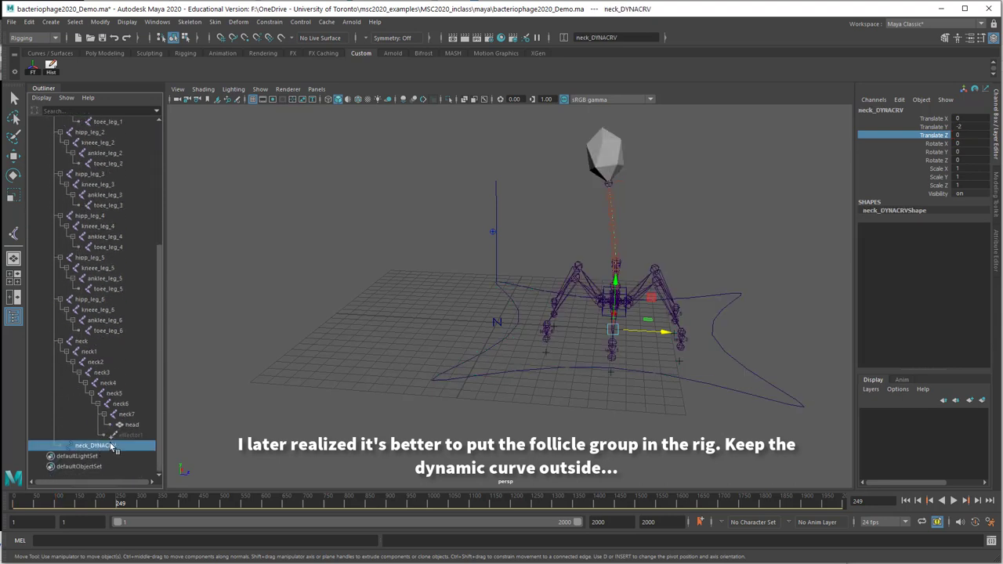
pyautogui.moveTo(158, 432); pyautogui.dragTo(160, 294)
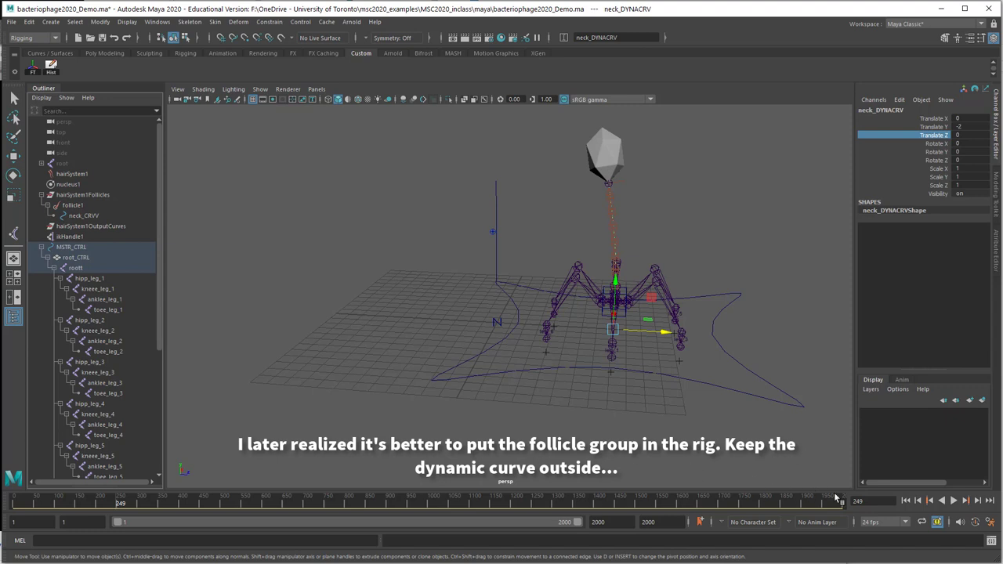
pyautogui.click(906, 500)
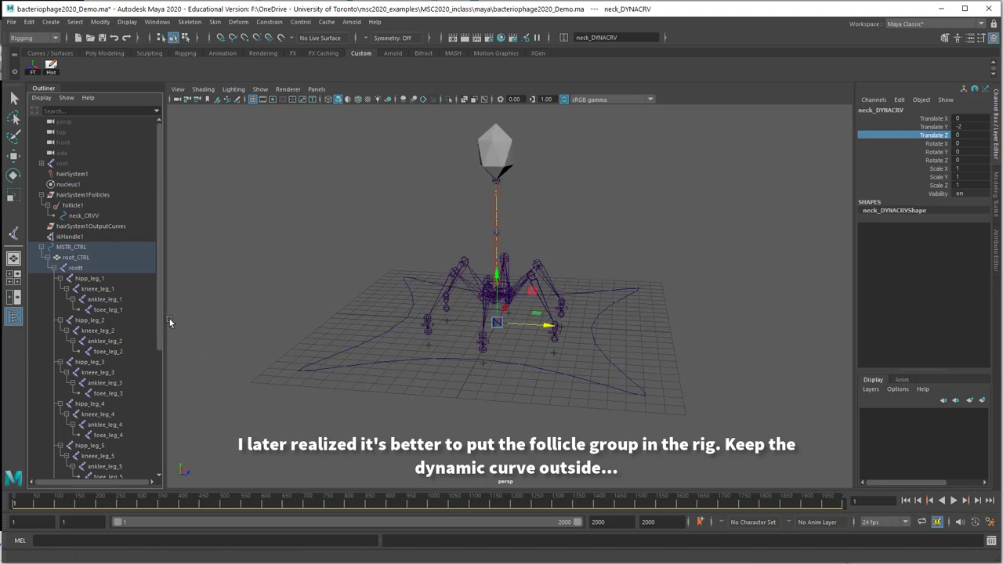
pyautogui.moveTo(161, 315); pyautogui.dragTo(151, 444)
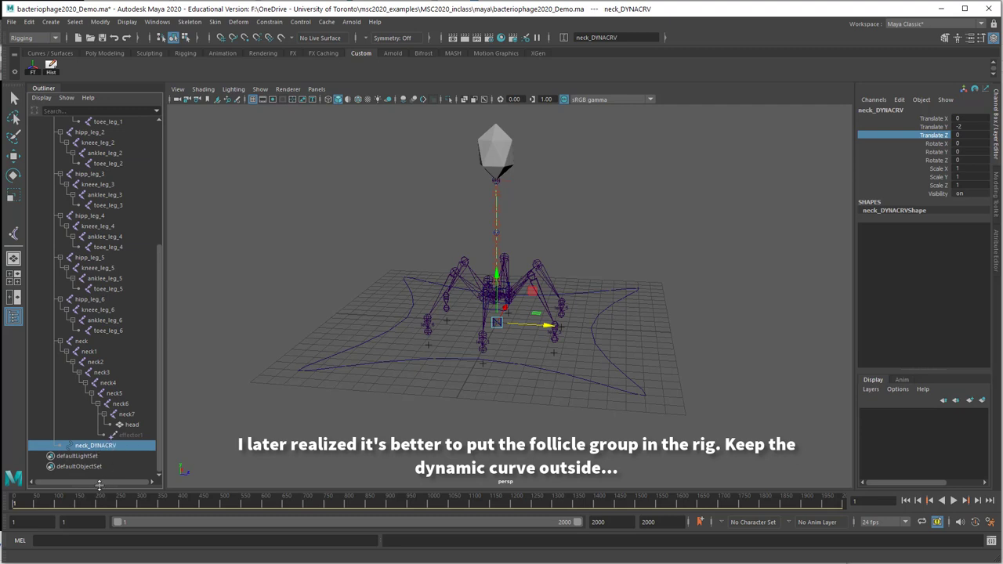
pyautogui.moveTo(100, 486); pyautogui.dragTo(105, 358)
pyautogui.scroll(-4, 118, 311)
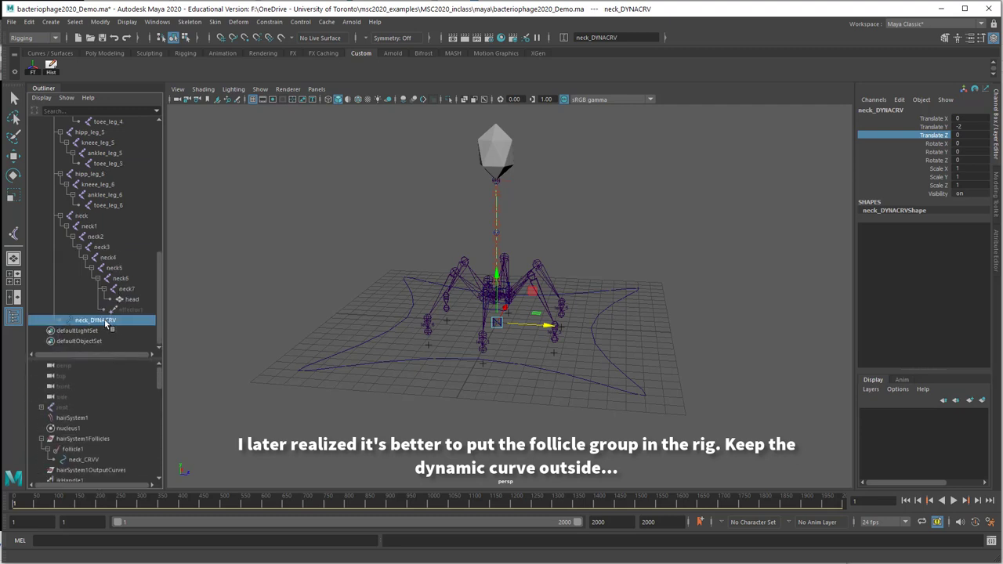
pyautogui.moveTo(108, 325); pyautogui.dragTo(87, 402, button='middle')
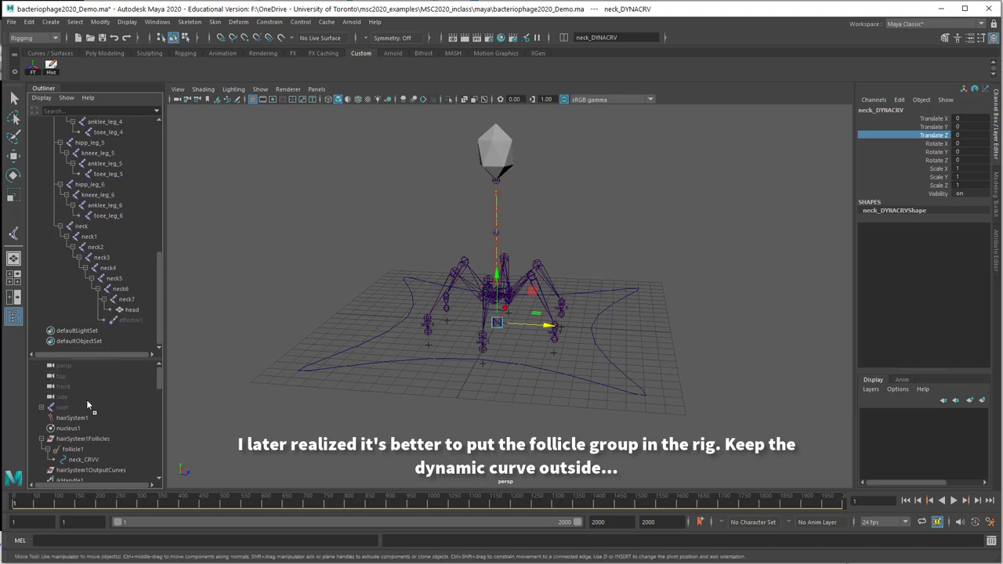
pyautogui.hotkey('ctrl', 'z')
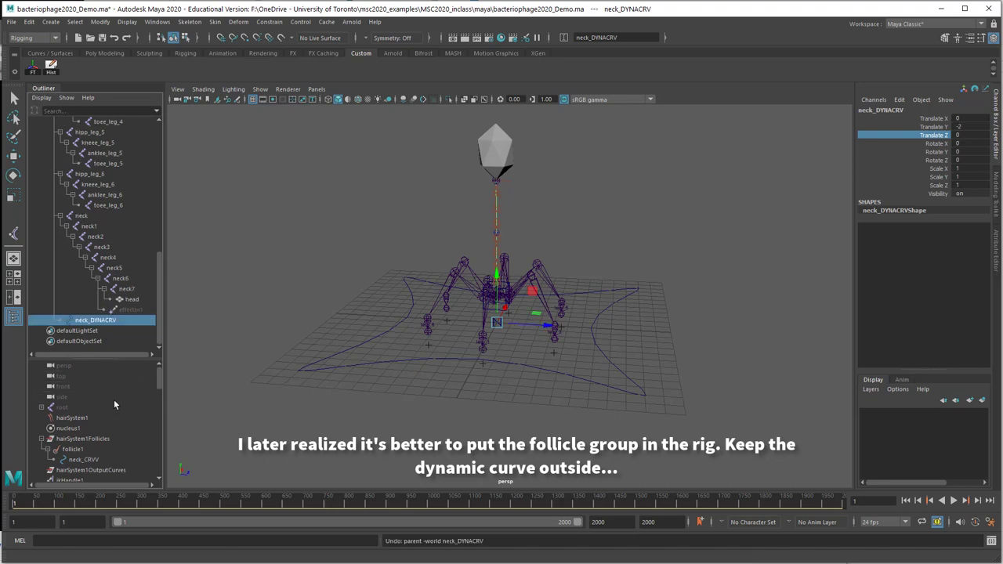
pyautogui.moveTo(81, 426); pyautogui.dragTo(80, 434, button='middle')
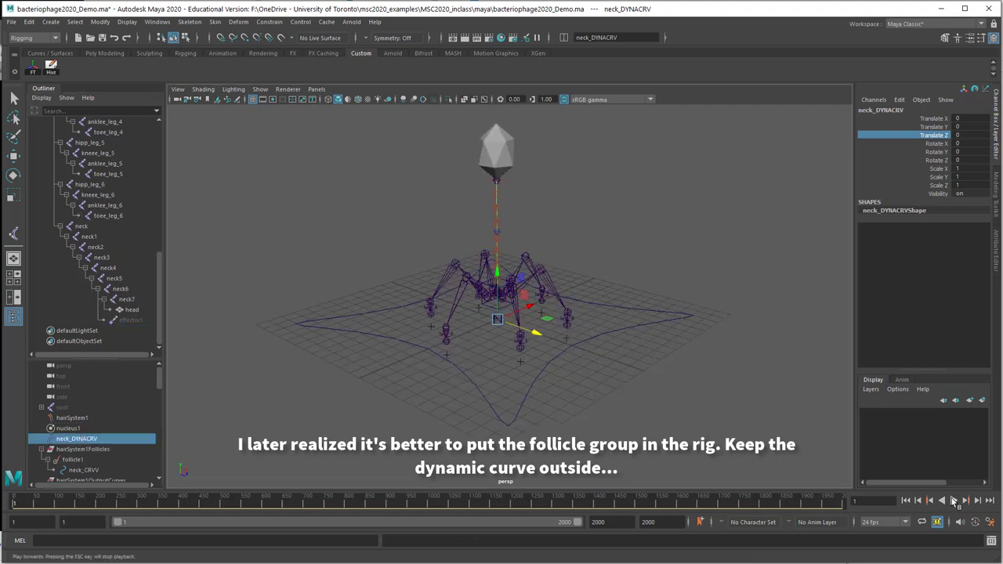
# Play the animation to test the neck with neck_DYNACRV outside the rig, stop it and return to frame 1.
pyautogui.click(954, 501)
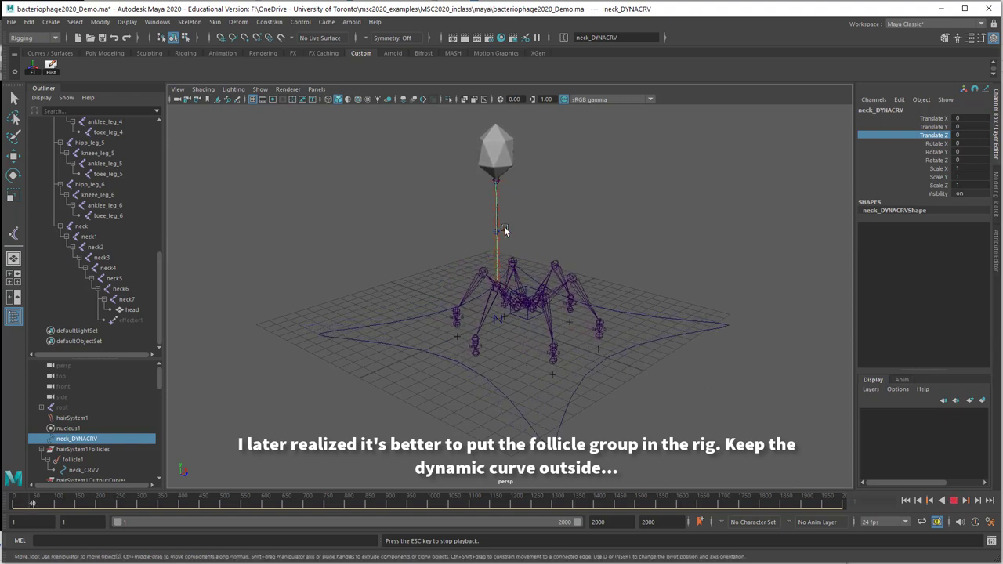
pyautogui.click(955, 502)
pyautogui.click(906, 502)
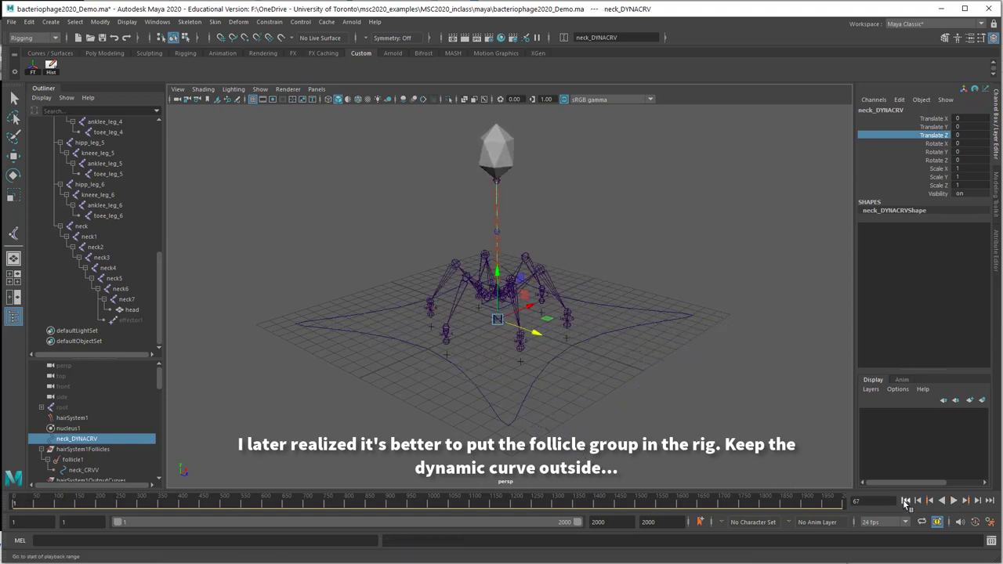
pyautogui.click(906, 503)
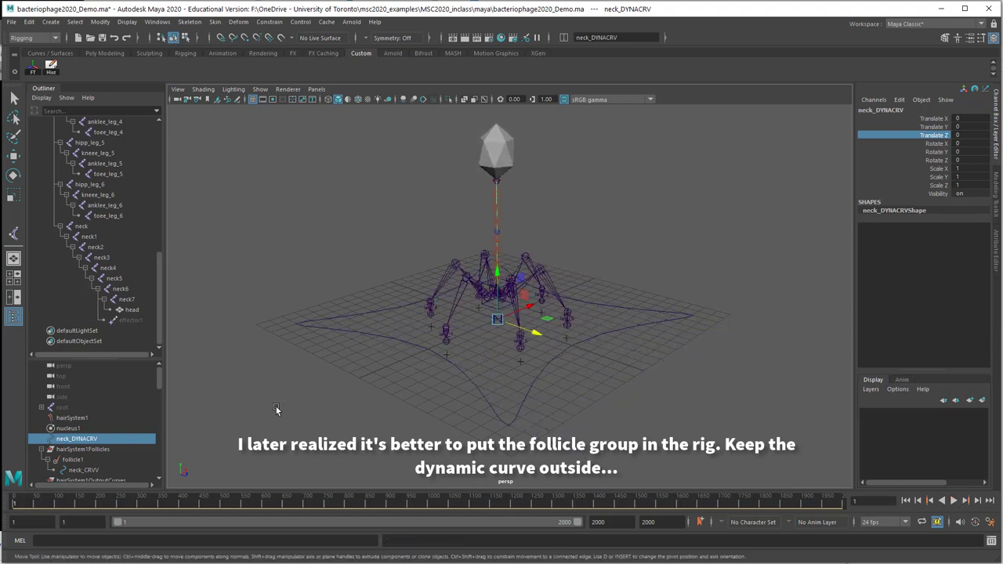
# Parent the hairSystem1Follicles group under MSTR_CTRL and play the animation to test the neck dynamics.
pyautogui.click(83, 450)
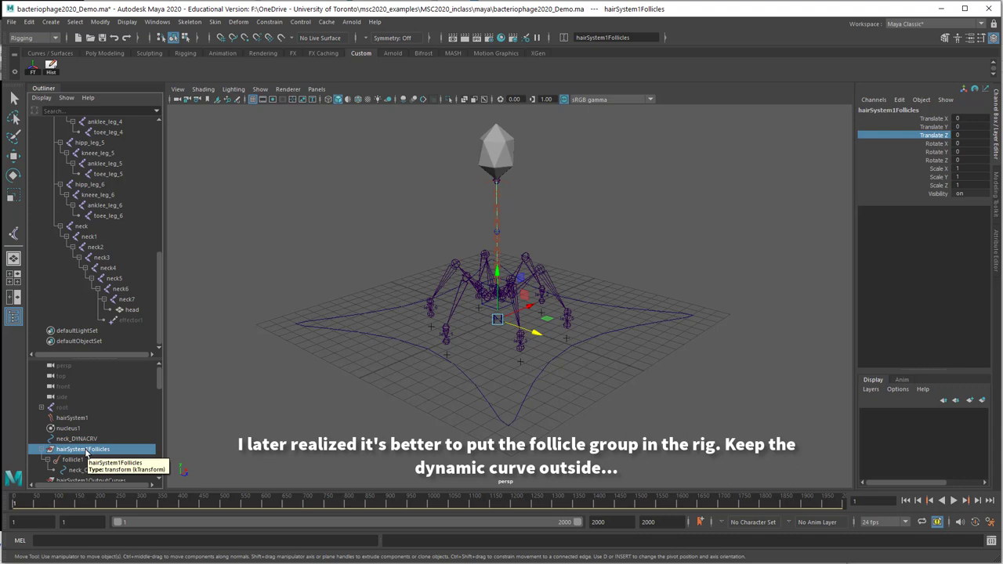
pyautogui.scroll(-3, 99, 417)
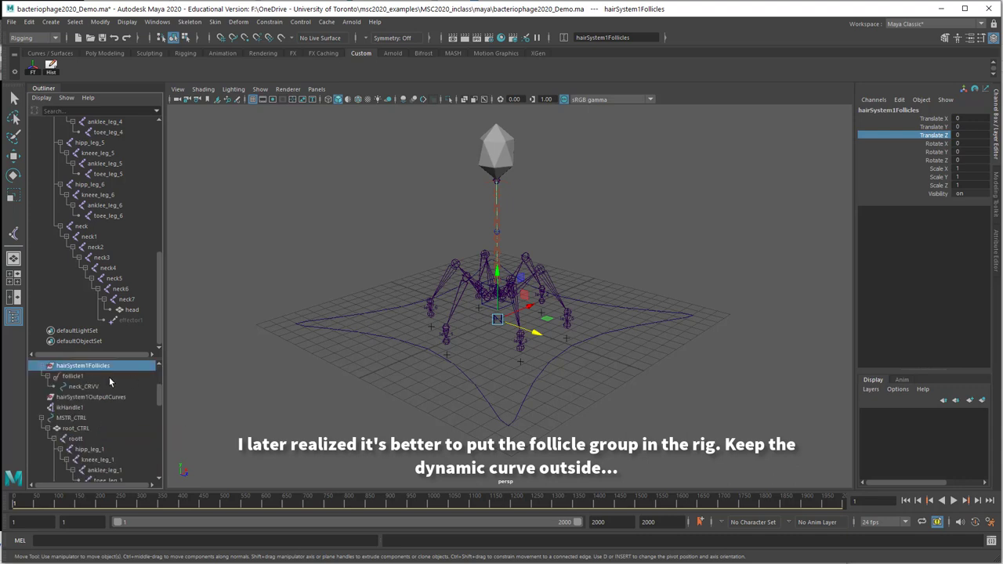
pyautogui.moveTo(85, 367); pyautogui.dragTo(76, 421, button='middle')
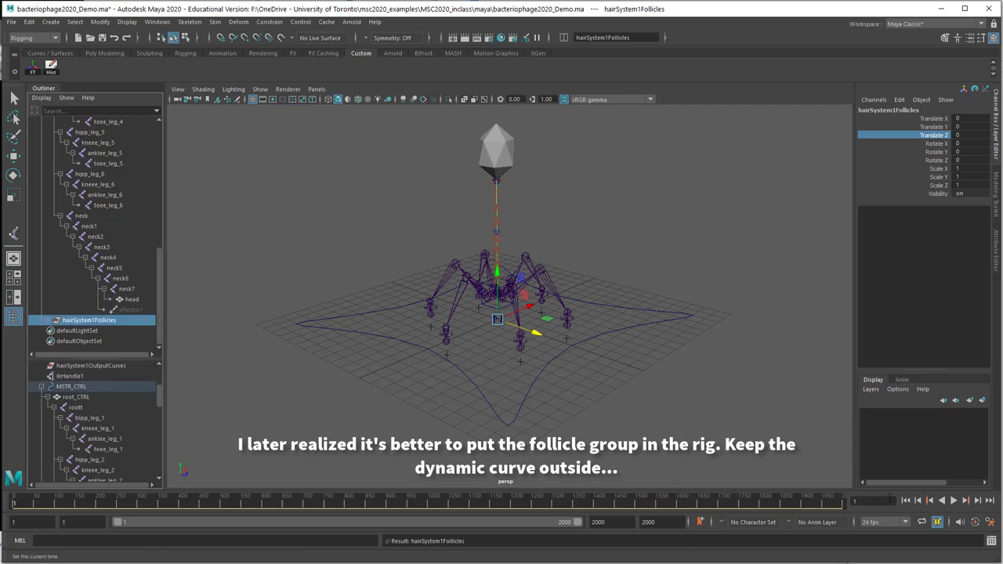
pyautogui.click(953, 501)
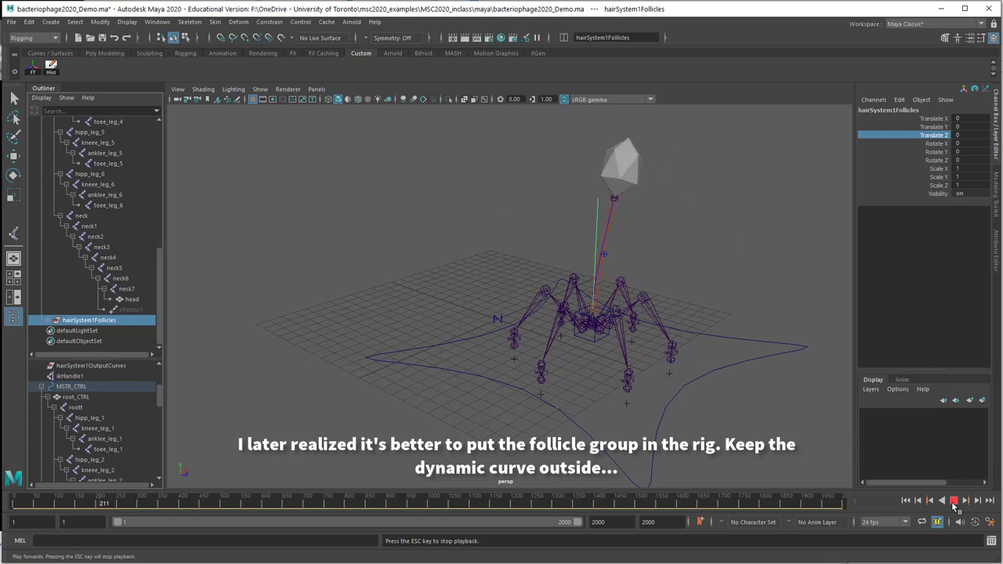
pyautogui.click(952, 501)
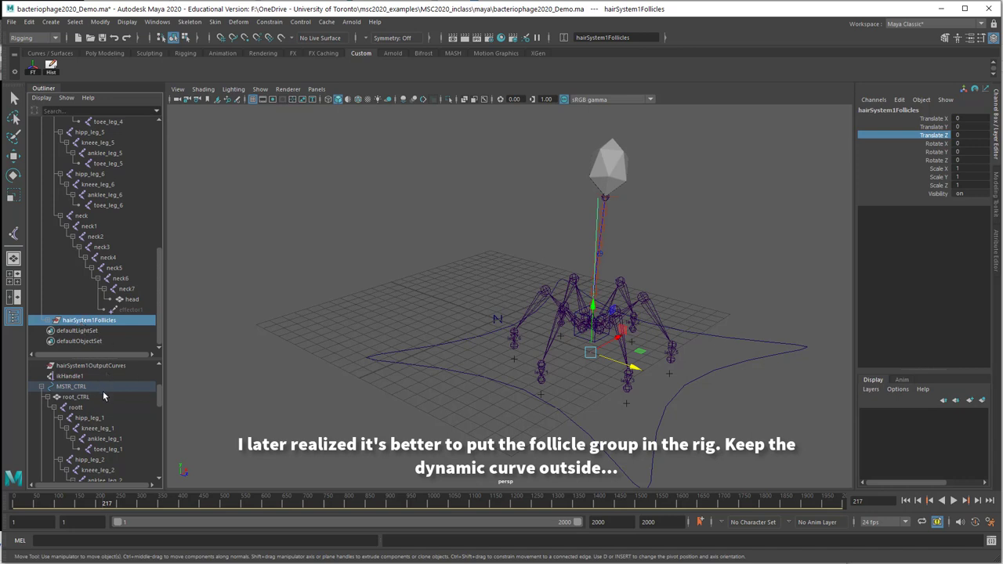
# Return to frame 1 and try parenting the neck_DYNACRV curve under MSTR_CTRL.
pyautogui.scroll(3, 103, 396)
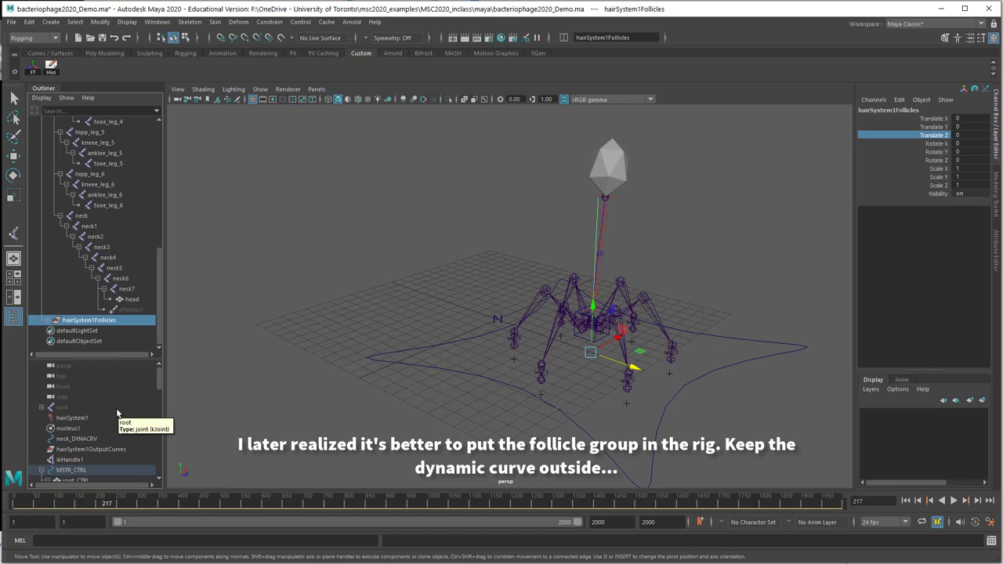
pyautogui.click(77, 439)
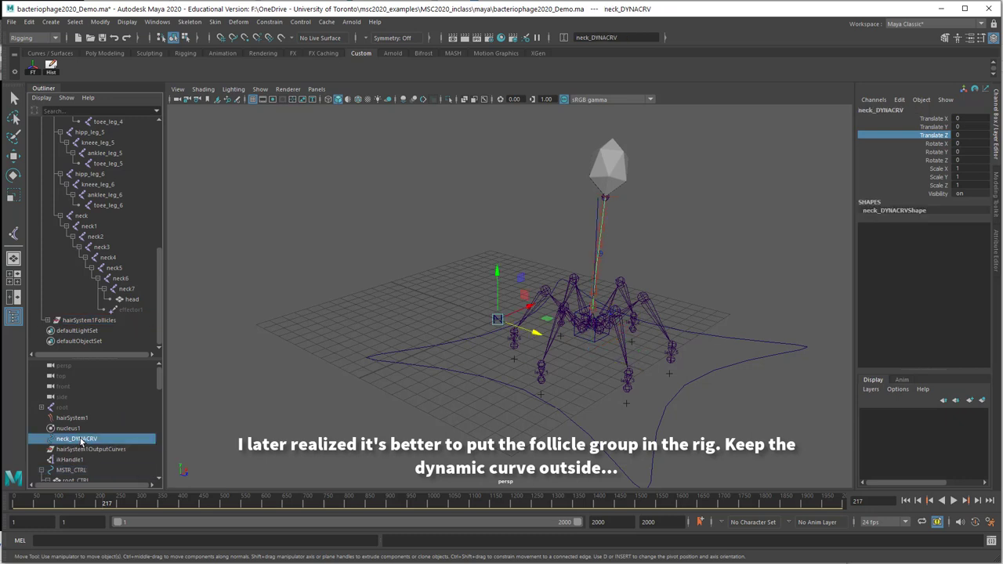
pyautogui.moveTo(90, 359); pyautogui.dragTo(88, 480)
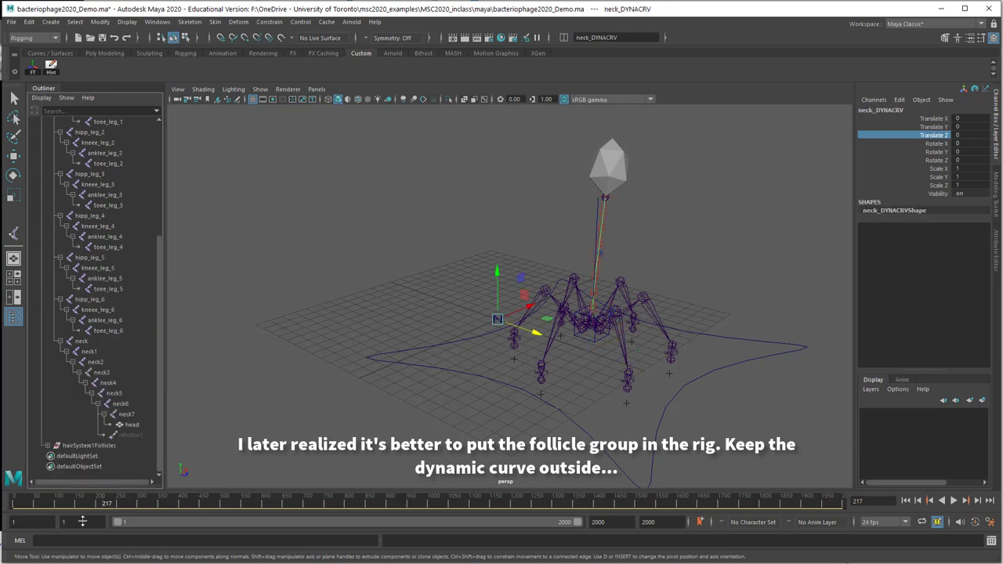
pyautogui.scroll(5, 94, 345)
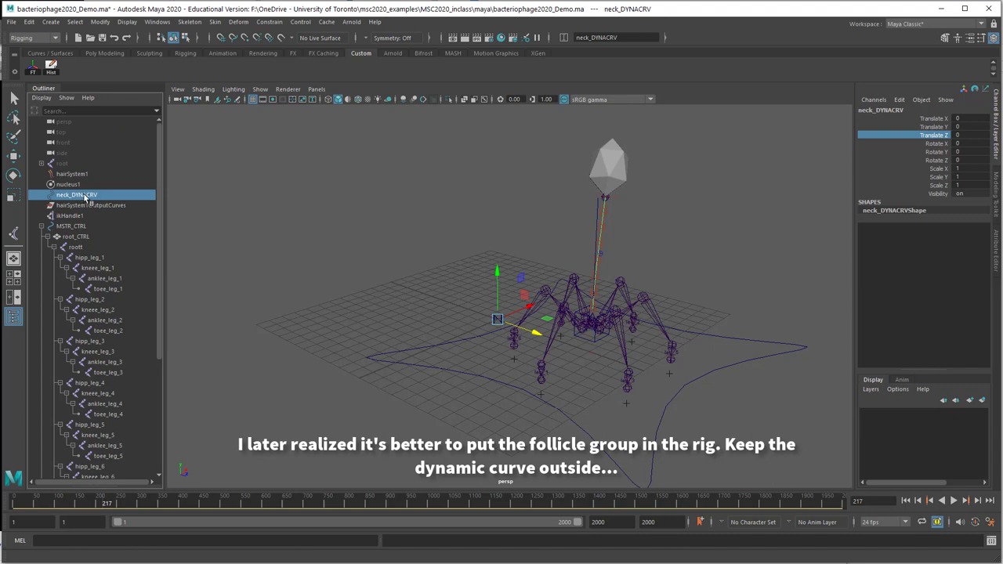
pyautogui.moveTo(85, 197)
pyautogui.mouseDown()
pyautogui.moveTo(74, 228)
pyautogui.moveTo(79, 195)
pyautogui.mouseUp()
pyautogui.click(906, 500)
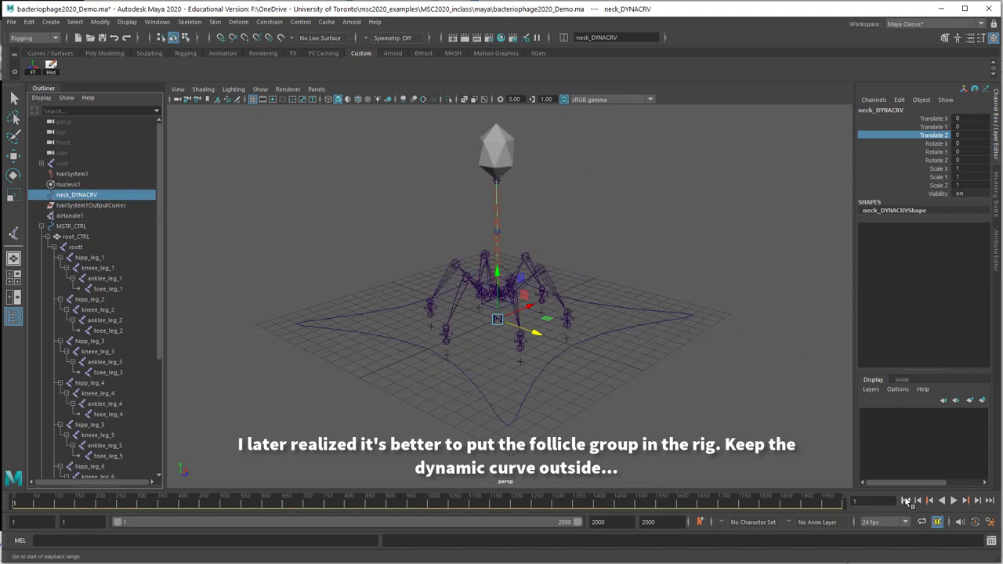
pyautogui.moveTo(79, 207); pyautogui.dragTo(74, 229)
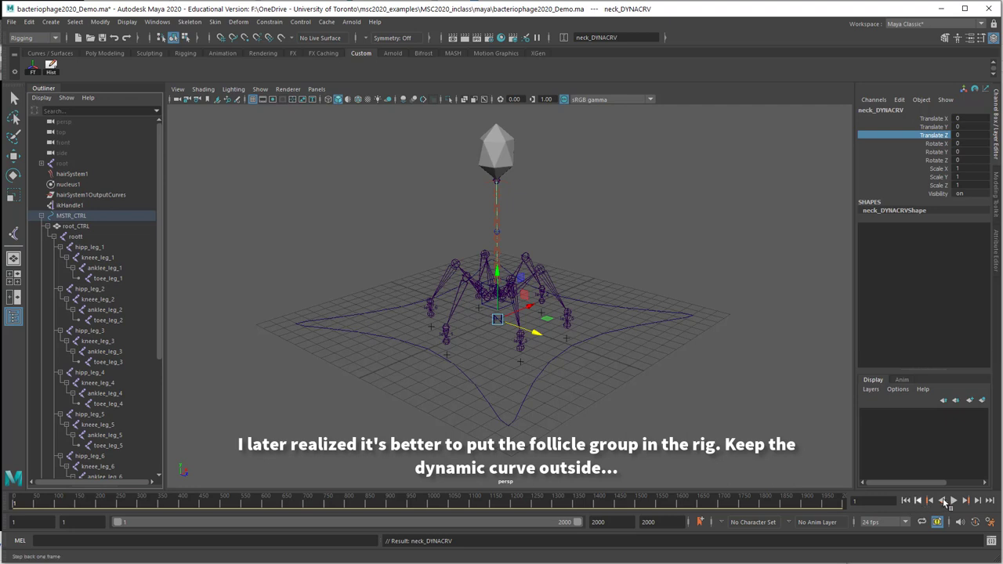
# Play the animation with neck_DYNACRV inside MSTR_CTRL, inspect the neck from the side and return to frame 1.
pyautogui.click(954, 500)
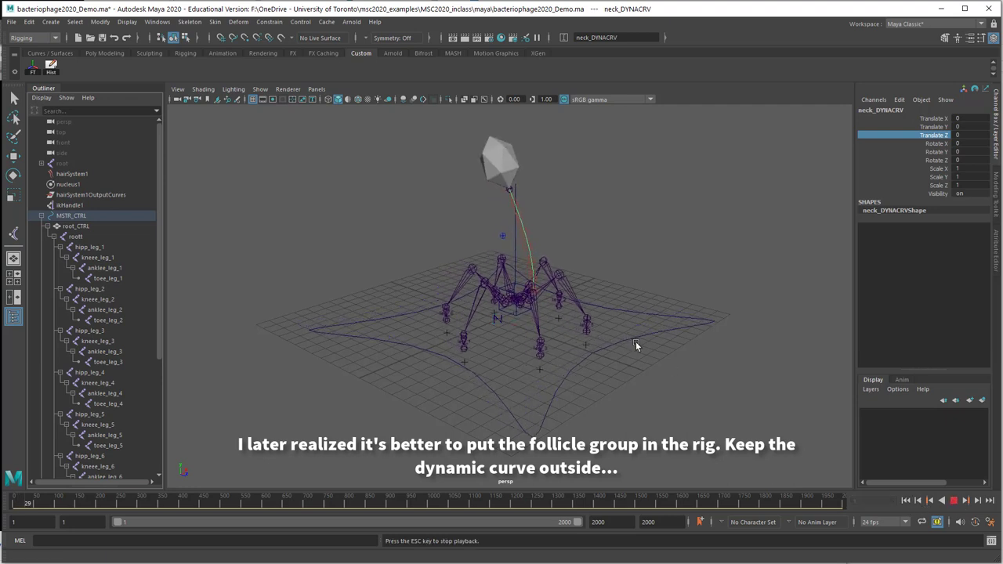
pyautogui.click(951, 502)
pyautogui.keyDown('alt'); pyautogui.moveTo(623, 404); pyautogui.dragTo(668, 382); pyautogui.keyUp('alt')
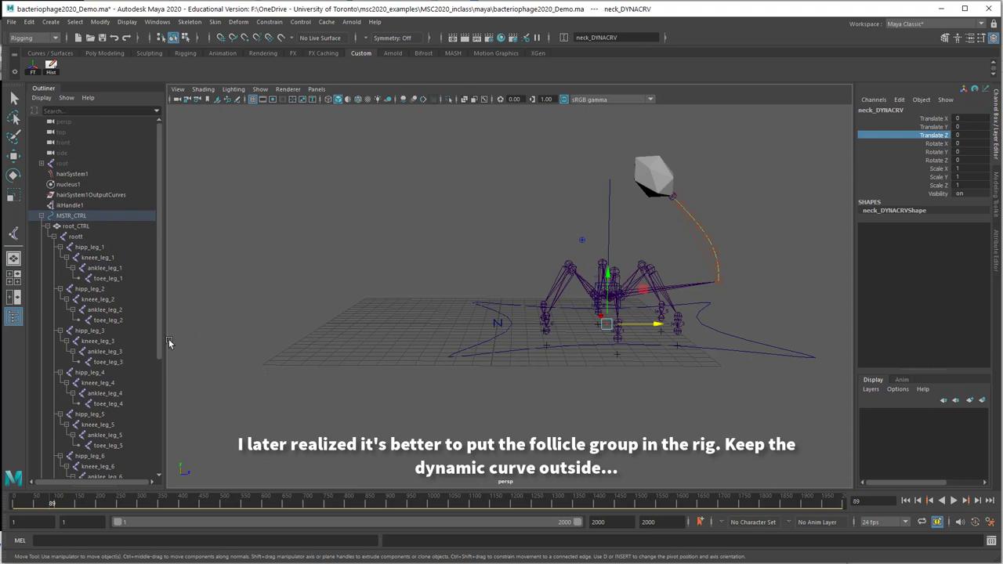
pyautogui.click(906, 500)
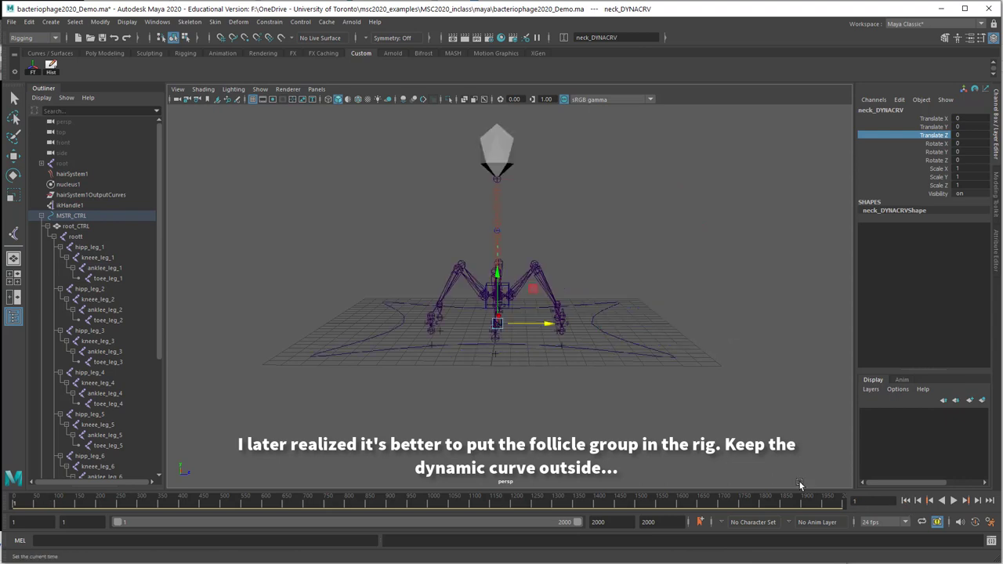
# Move neck_DYNACRV out of MSTR_CTRL to the top level between nucleus1 and hairSystem1OutputCurves, leaving hairSystem1Follicles in the rig.
pyautogui.moveTo(157, 335); pyautogui.dragTo(157, 469)
pyautogui.click(88, 436)
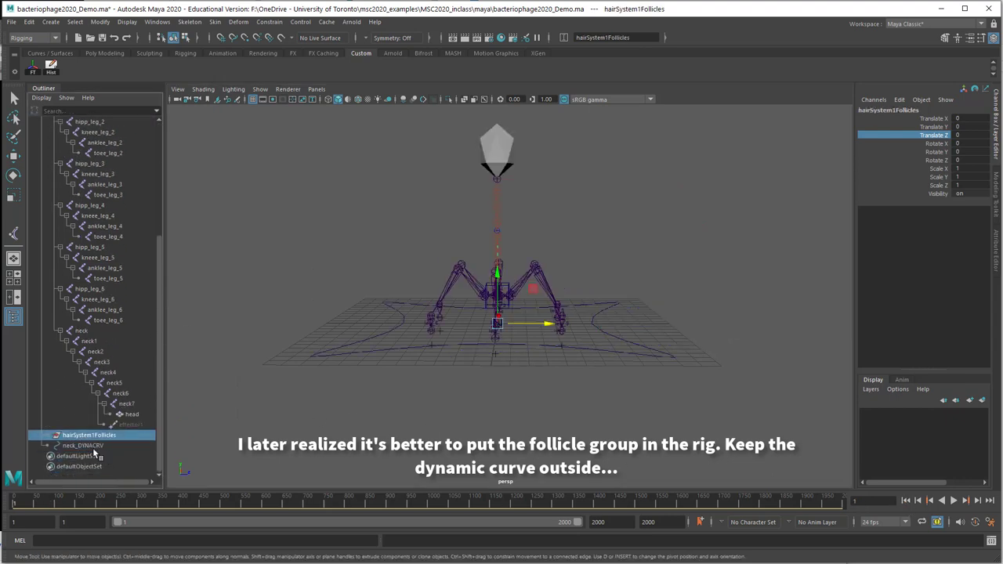
pyautogui.moveTo(91, 481); pyautogui.dragTo(88, 415)
pyautogui.scroll(-2, 94, 384)
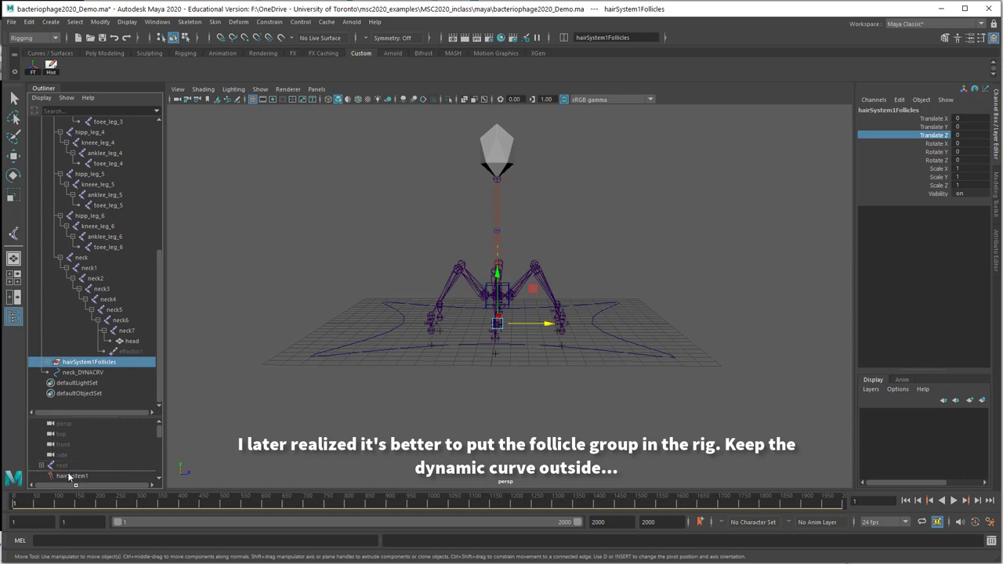
pyautogui.scroll(-3, 67, 471)
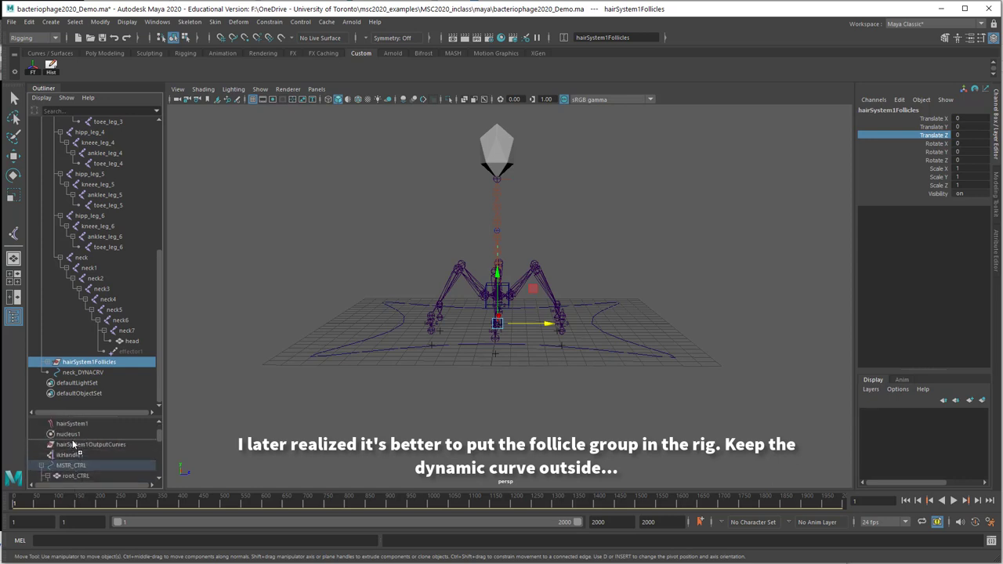
pyautogui.moveTo(73, 444); pyautogui.dragTo(73, 443, button='middle')
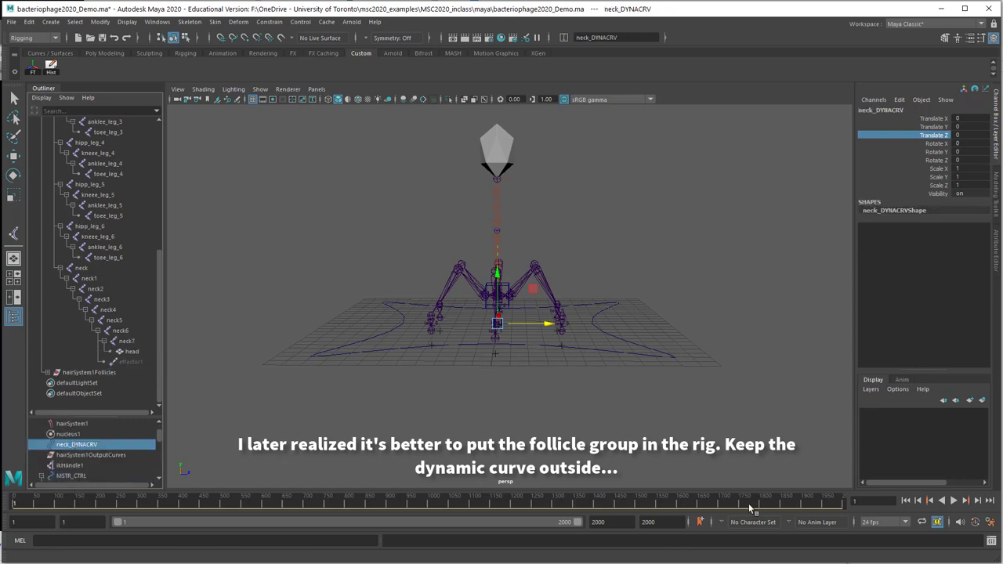
pyautogui.keyDown('alt'); pyautogui.moveTo(675, 395); pyautogui.dragTo(700, 415); pyautogui.keyUp('alt')
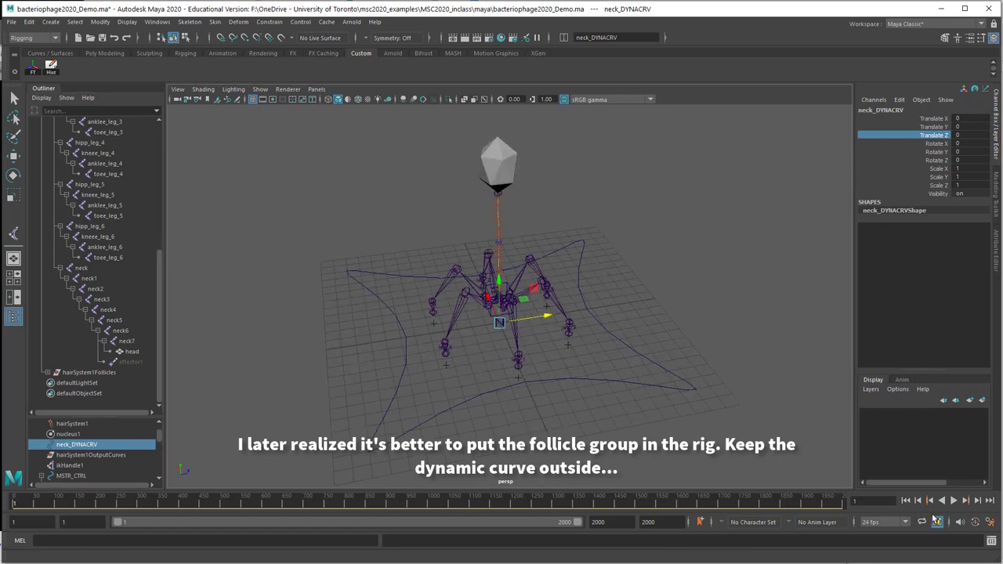
# Play the animation with neck_DYNACRV outside the rig, stop it partway and inspect the neck from the opposite side.
pyautogui.click(954, 501)
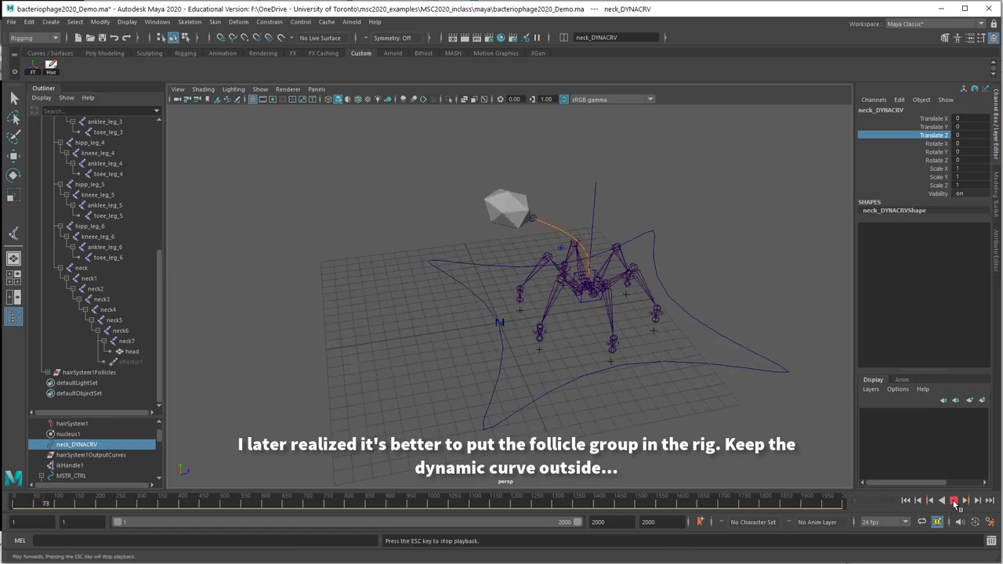
pyautogui.click(954, 501)
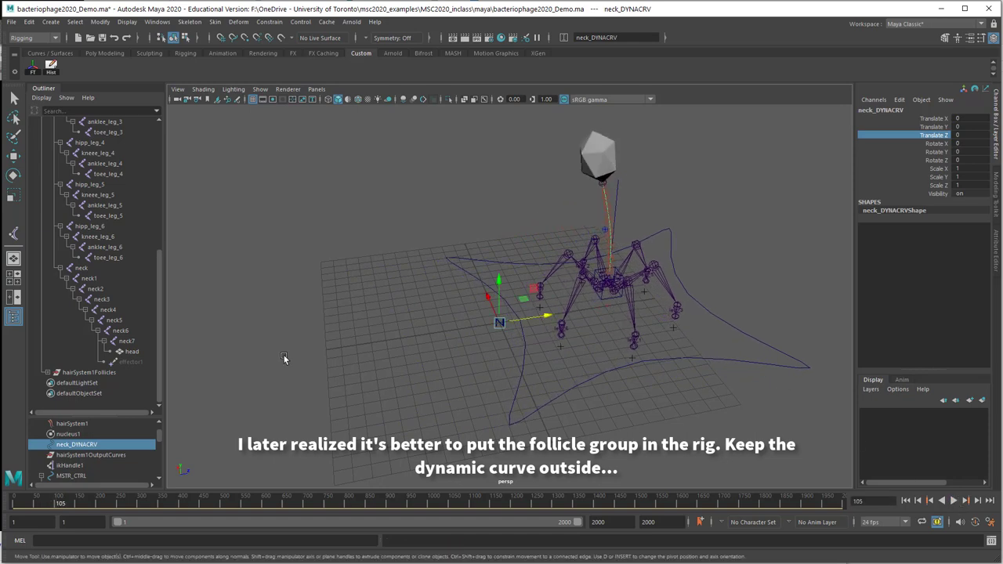
pyautogui.keyDown('alt'); pyautogui.moveTo(284, 355); pyautogui.dragTo(515, 325); pyautogui.keyUp('alt')
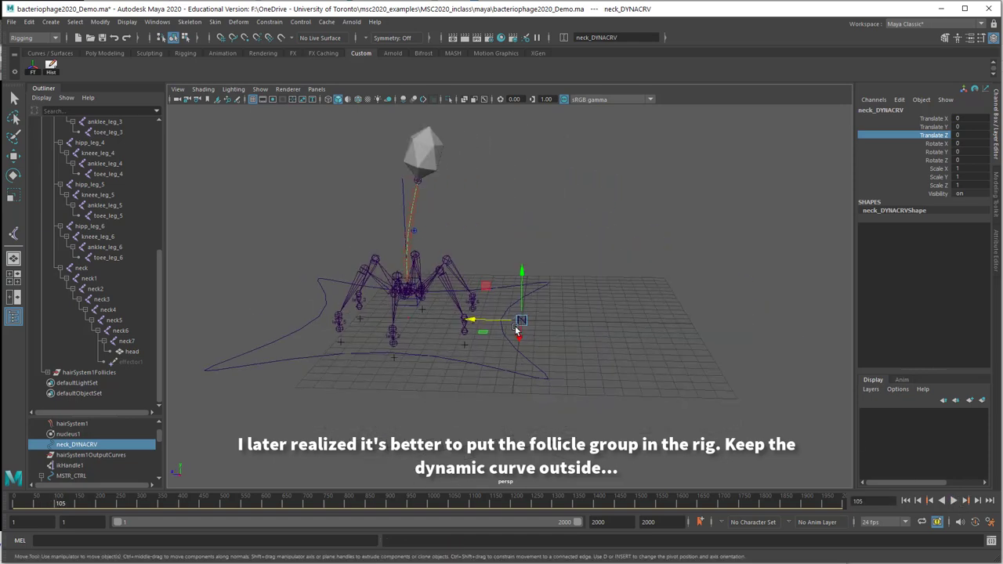
# Show the attributes of hairSystem1, replay the animation from frame 1 to check the neck motion and return to frame 1.
pyautogui.click(92, 424)
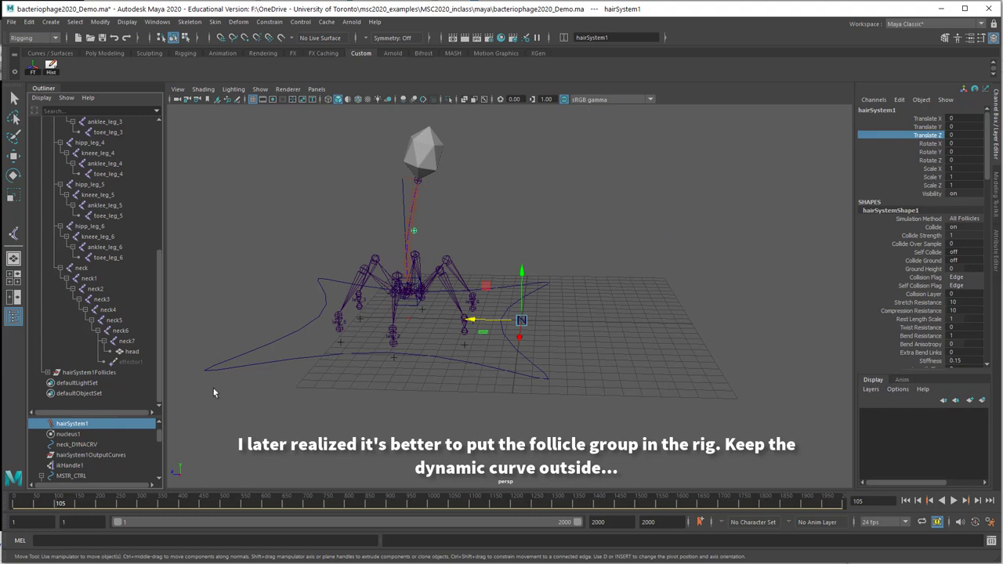
pyautogui.hotkey('ctrl', 'a')
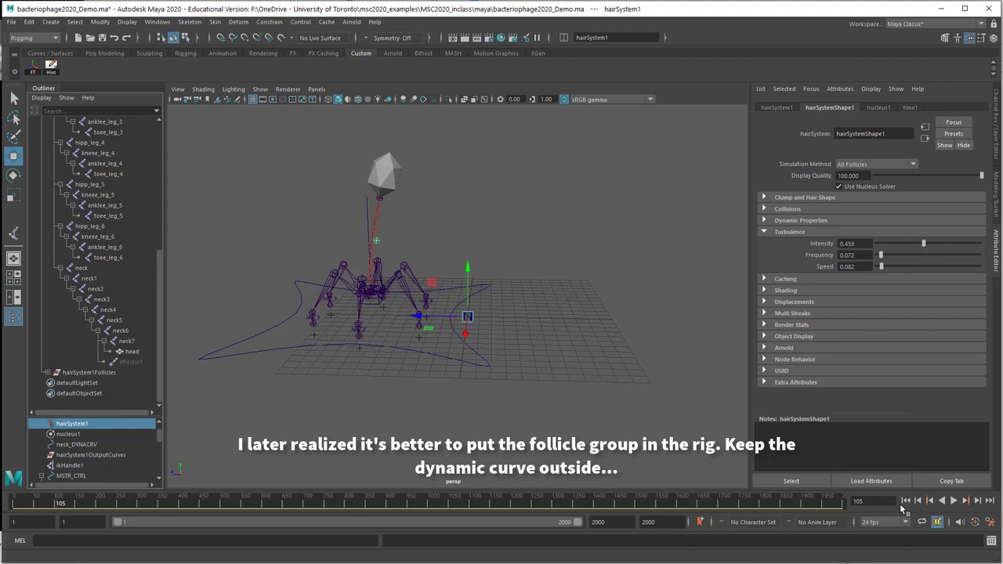
pyautogui.click(906, 500)
pyautogui.click(954, 500)
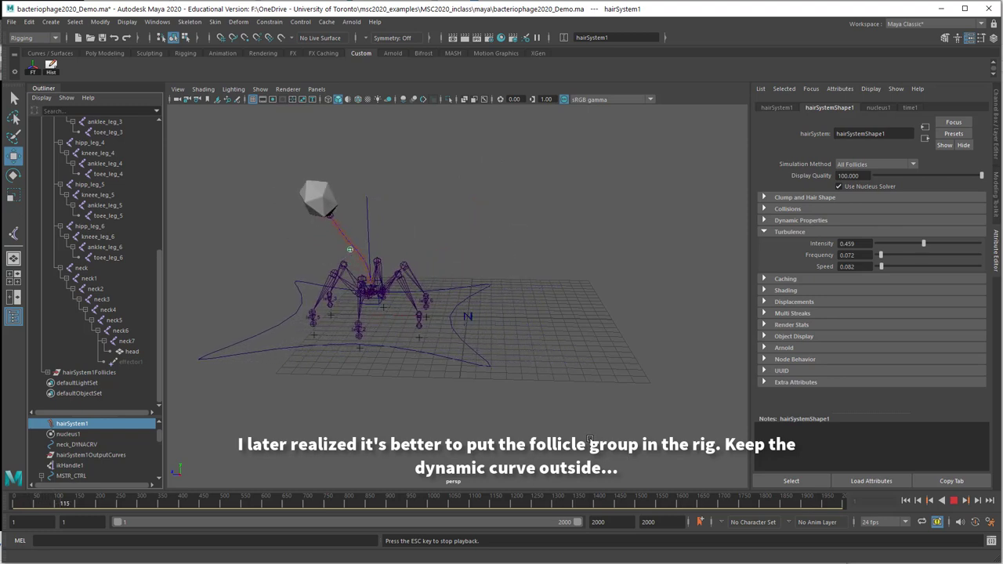
pyautogui.click(953, 503)
pyautogui.click(907, 502)
# Select MSTR_CTRL, display its transform channels and examine the rig's leg joints and feet up close from several angles.
pyautogui.keyDown('alt'); pyautogui.moveTo(476, 359); pyautogui.dragTo(619, 347); pyautogui.keyUp('alt')
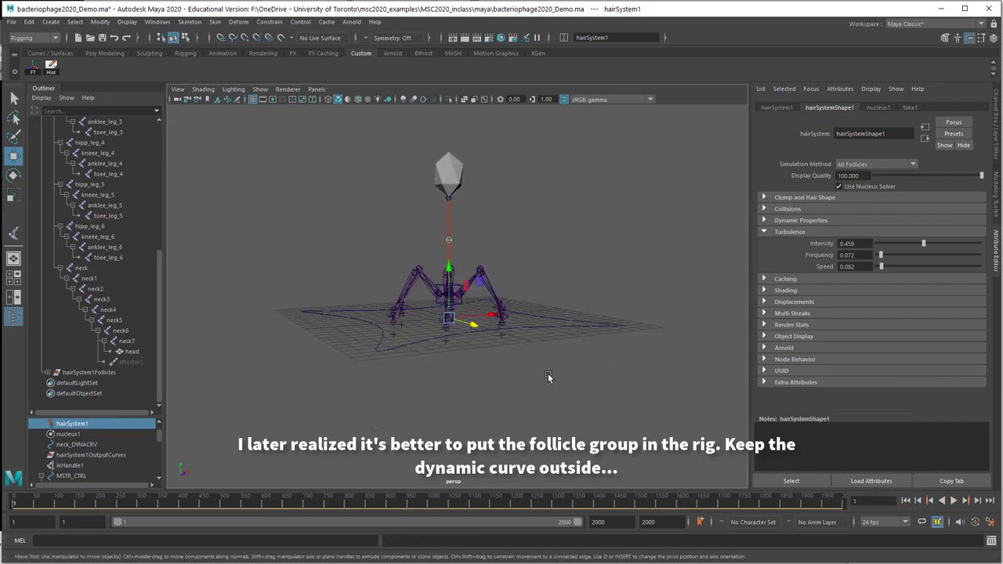
pyautogui.moveTo(160, 301); pyautogui.dragTo(143, 155)
pyautogui.keyDown('alt'); pyautogui.moveTo(337, 360); pyautogui.dragTo(368, 391); pyautogui.keyUp('alt')
pyautogui.click(368, 391)
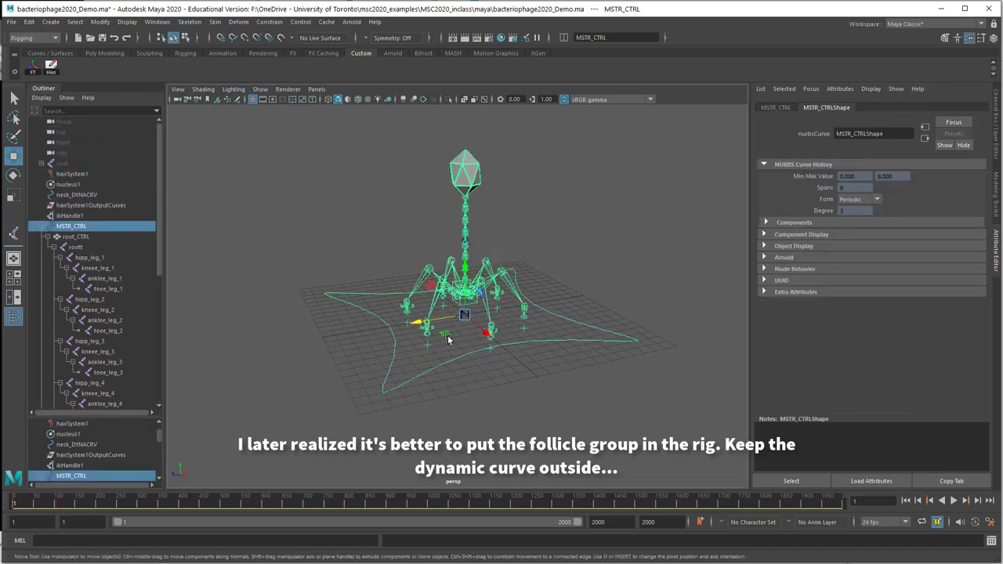
pyautogui.hotkey('ctrl', 'a')
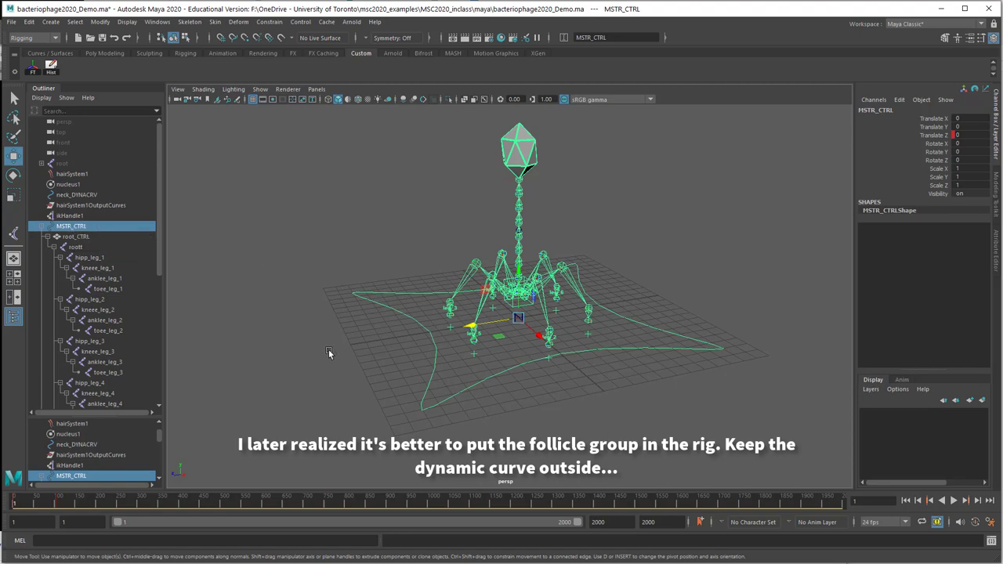
pyautogui.keyDown('alt'); pyautogui.moveTo(332, 352); pyautogui.dragTo(542, 367); pyautogui.keyUp('alt')
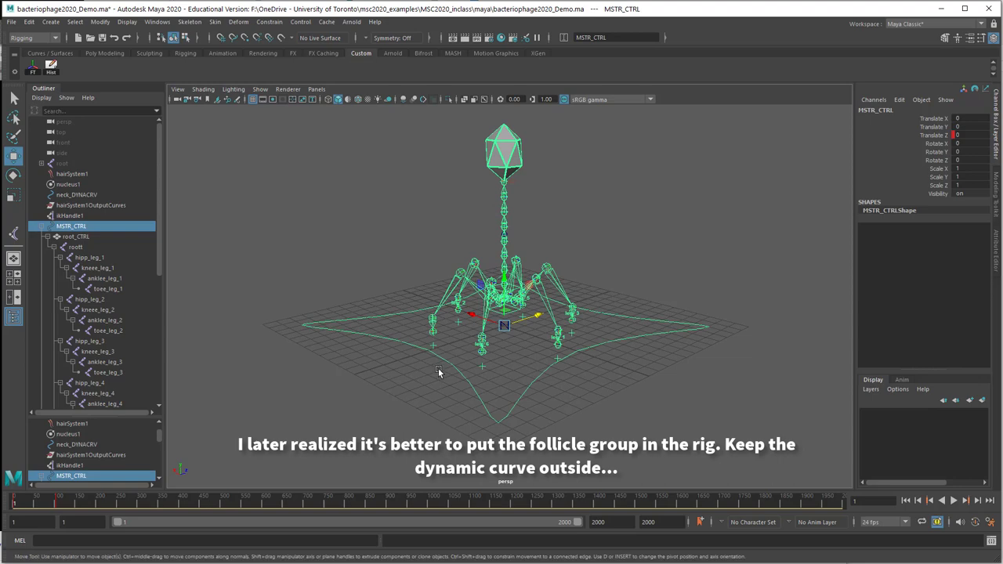
pyautogui.keyDown('alt'); pyautogui.moveTo(439, 371); pyautogui.dragTo(686, 343, button='right'); pyautogui.keyUp('alt')
pyautogui.keyDown('alt'); pyautogui.moveTo(686, 342); pyautogui.dragTo(562, 344); pyautogui.keyUp('alt')
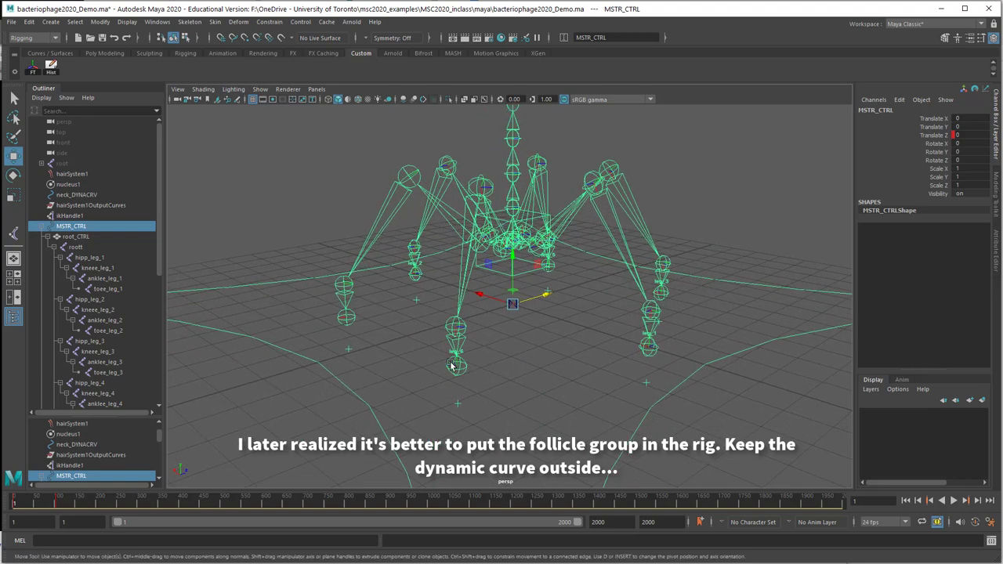
pyautogui.keyDown('alt'); pyautogui.moveTo(506, 369); pyautogui.dragTo(395, 374); pyautogui.keyUp('alt')
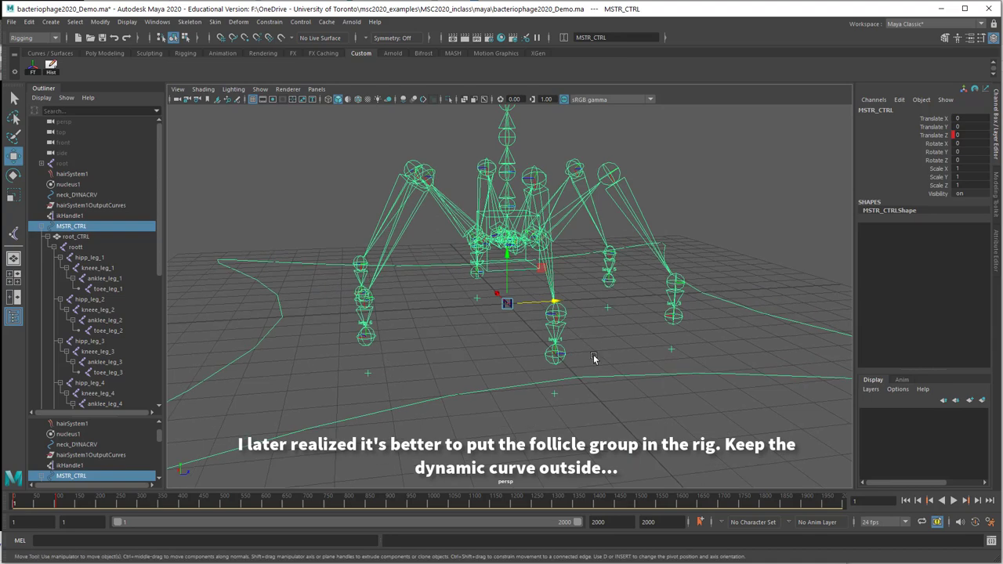